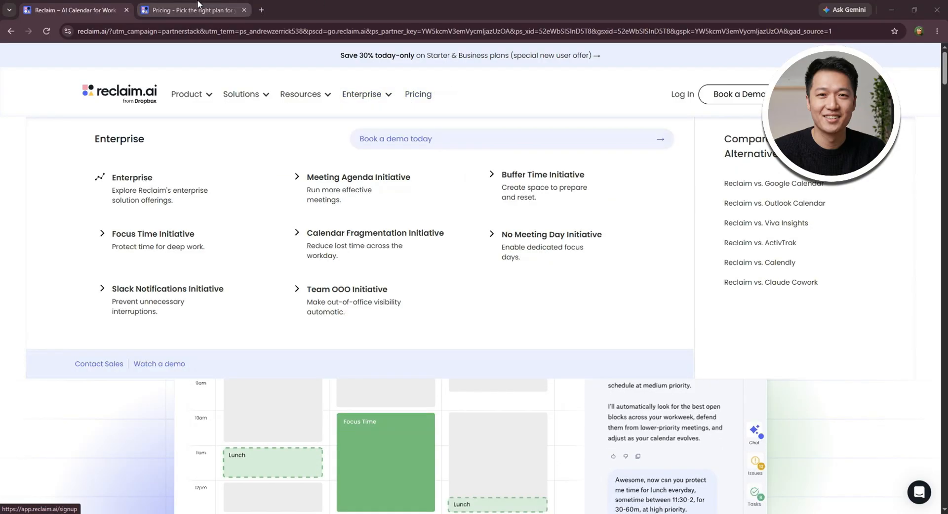
# Switch the plan prices on the pricing page to monthly billing and go to the account login.
pyautogui.click(192, 10)
pyautogui.scroll(-3, 893, 291)
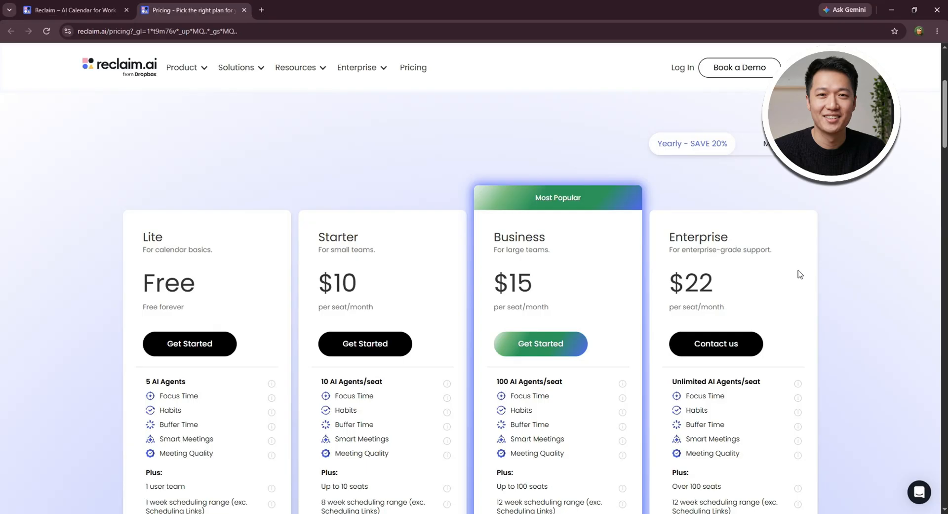
pyautogui.click(773, 143)
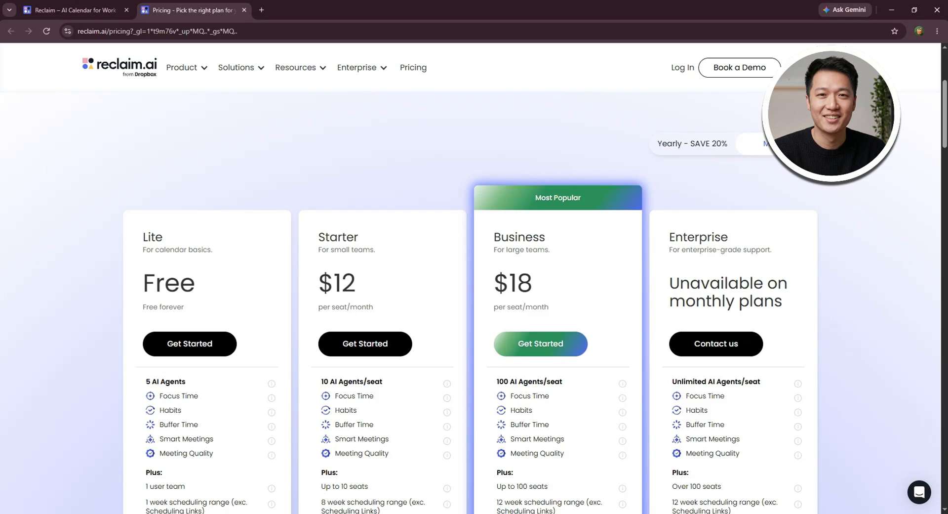
pyautogui.scroll(4, 469, 276)
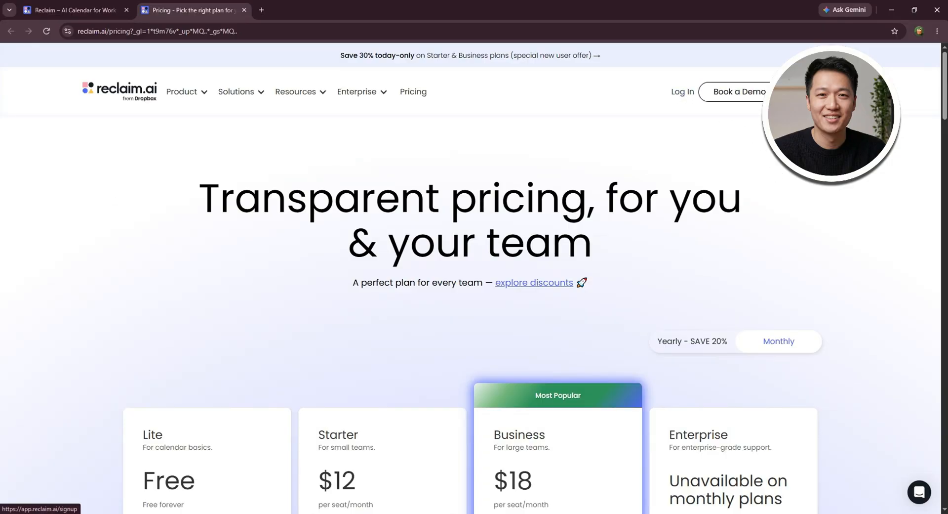
pyautogui.click(680, 95)
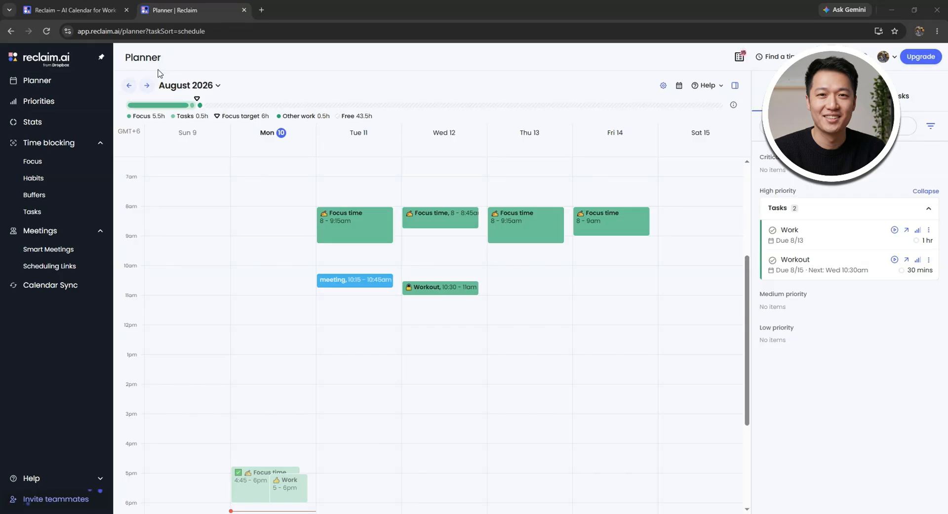
# Browse the months after and before August 2026 in the planner's date picker, and close it.
pyautogui.click(216, 86)
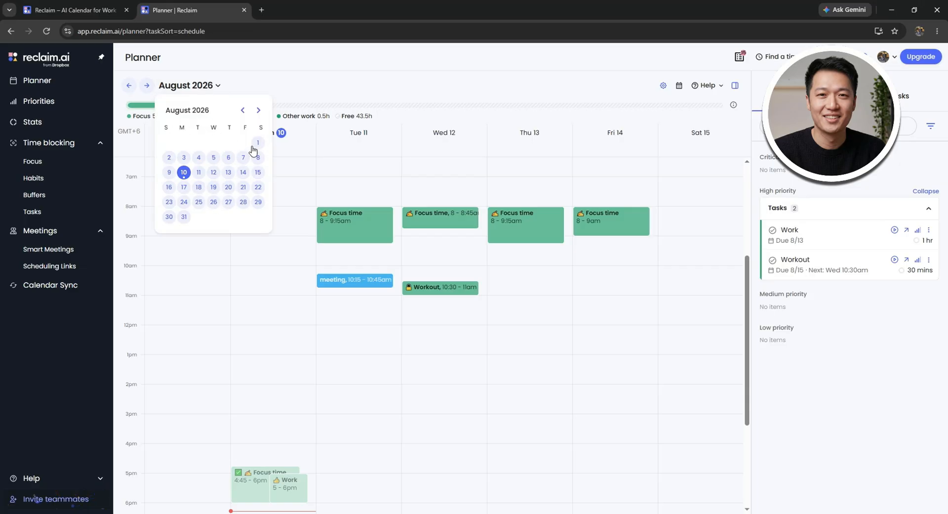
pyautogui.click(259, 109)
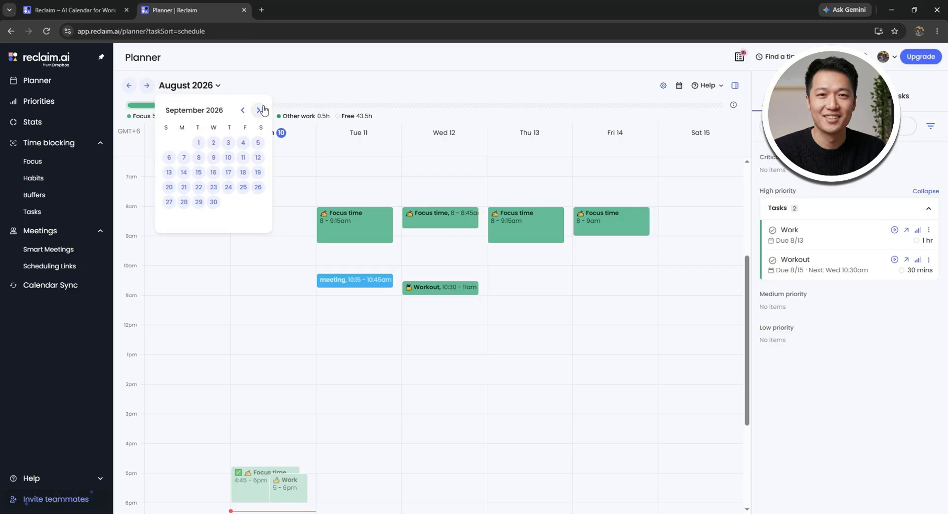
pyautogui.click(259, 110)
pyautogui.click(242, 109)
pyautogui.click(242, 110)
pyautogui.click(241, 110)
pyautogui.click(241, 110)
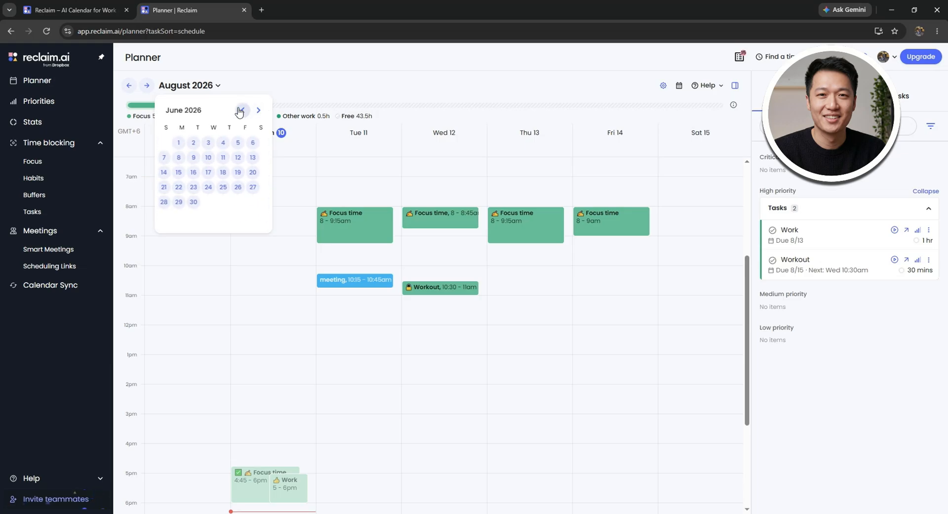
pyautogui.click(320, 92)
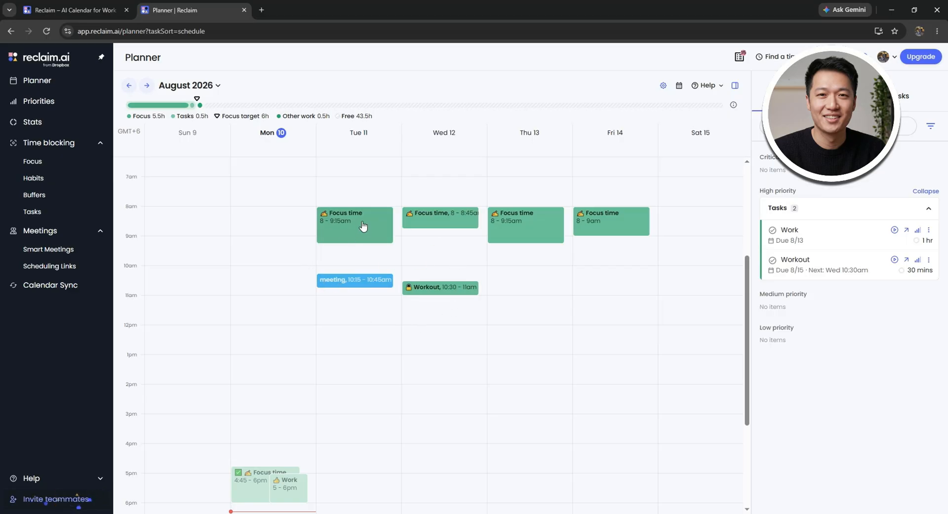
# Move Tuesday's Focus time block to Wednesday, August 12, at 8:15–9:30am and open its details.
pyautogui.moveTo(386, 224); pyautogui.dragTo(425, 238)
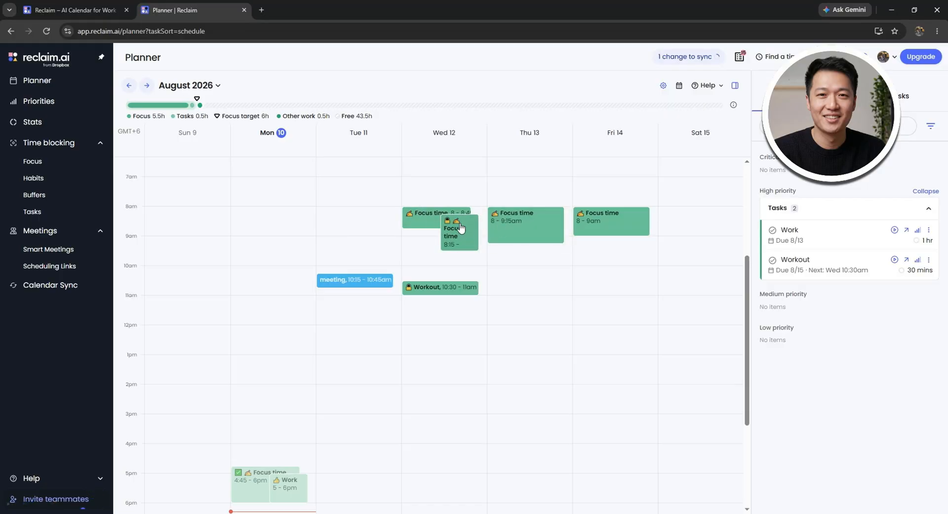
pyautogui.click(454, 233)
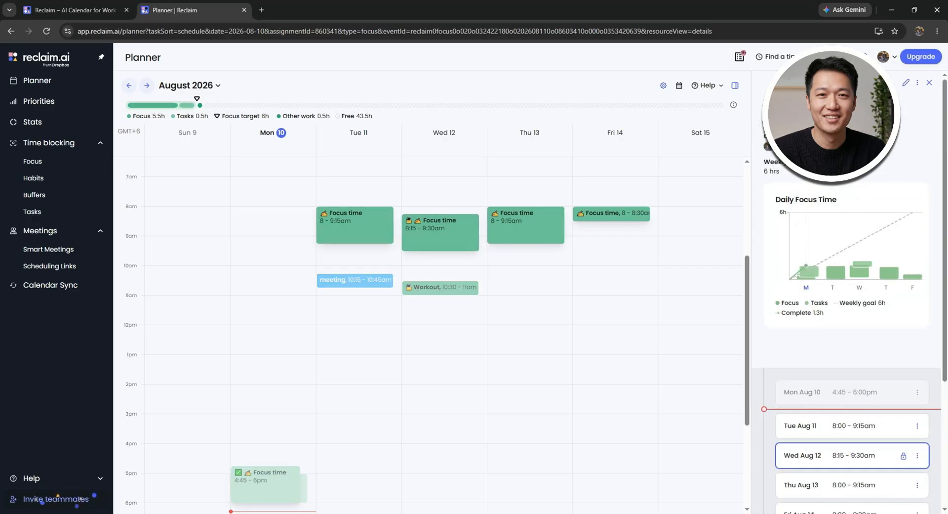
# Review the upcoming Focus time sessions and the available options for the Wednesday, August 12 session.
pyautogui.scroll(-3, 862, 317)
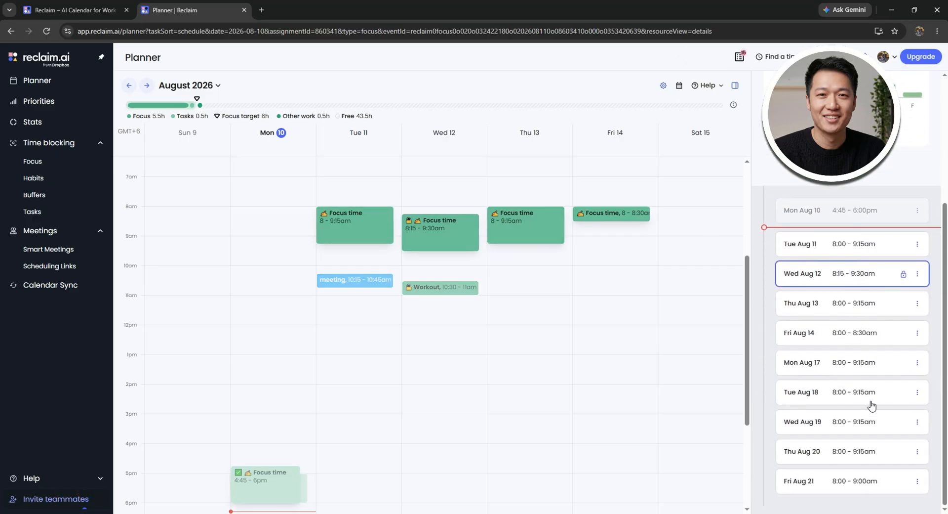
pyautogui.moveTo(832, 289); pyautogui.dragTo(838, 338)
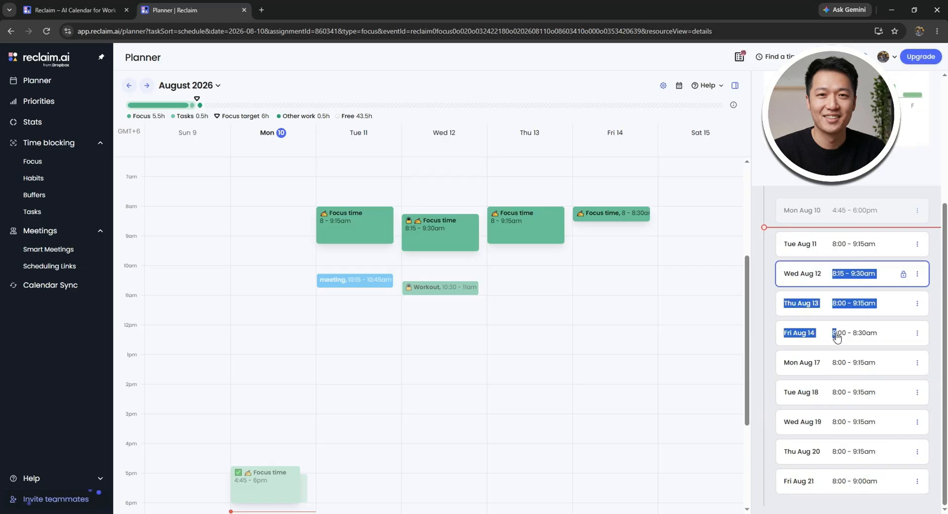
pyautogui.click(772, 289)
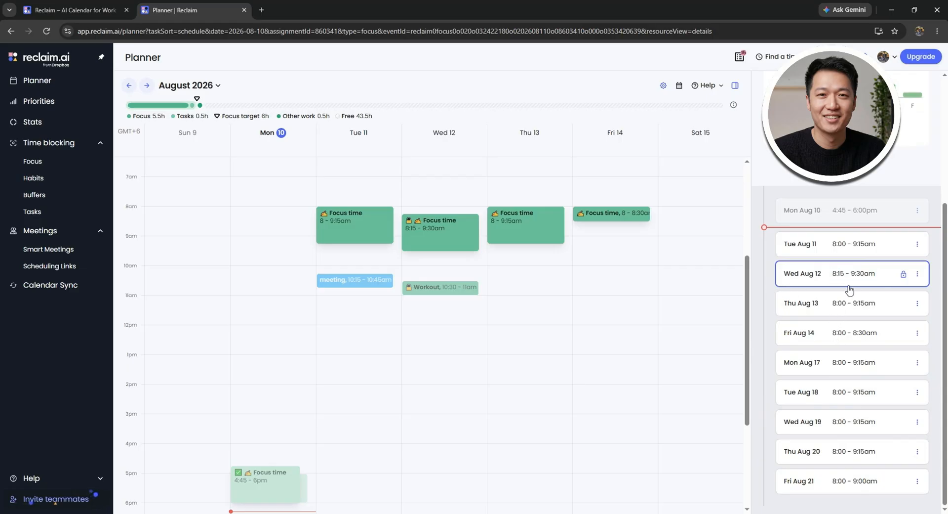
pyautogui.click(917, 273)
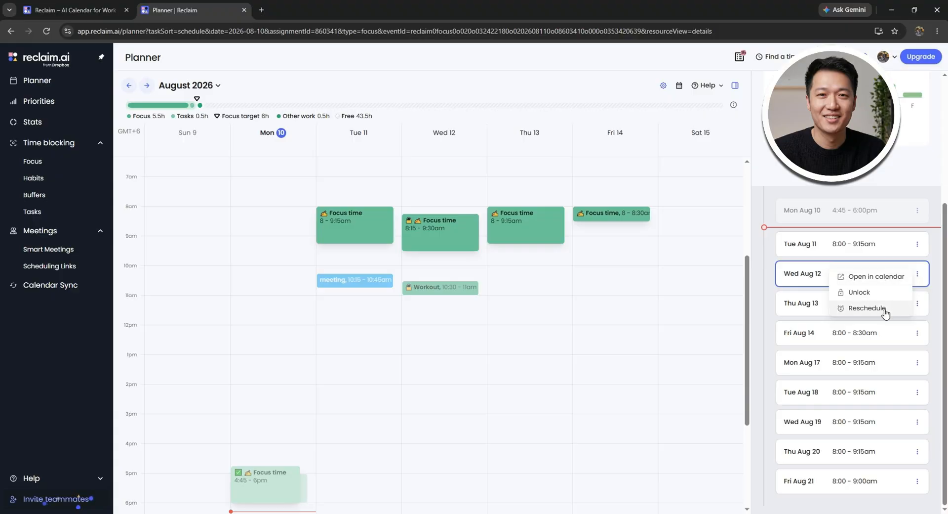
pyautogui.click(887, 182)
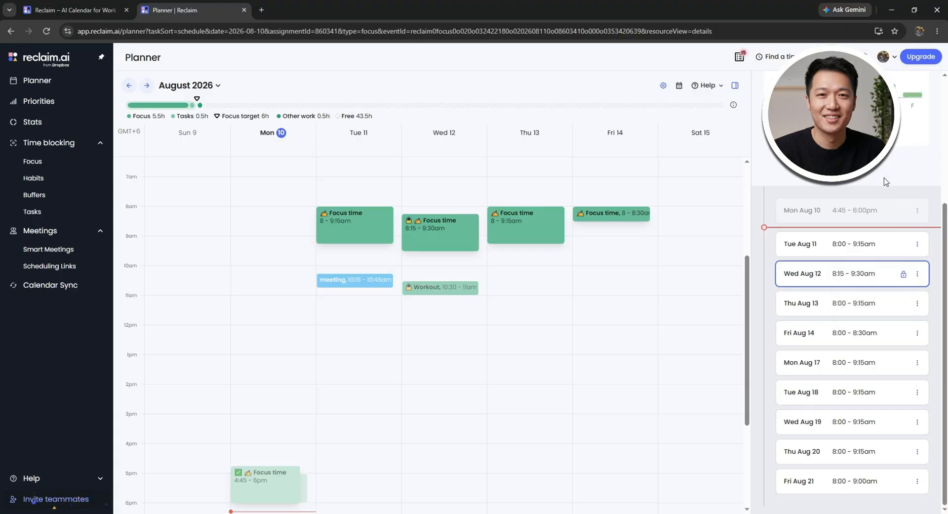
pyautogui.scroll(4, 887, 181)
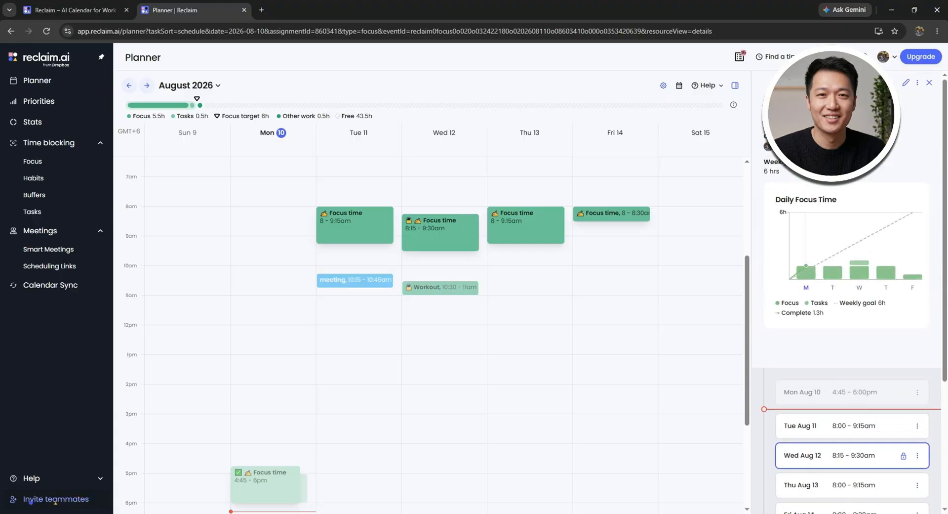
# Open the Focus time settings for editing and change the scheduling mode to Reactive.
pyautogui.click(906, 84)
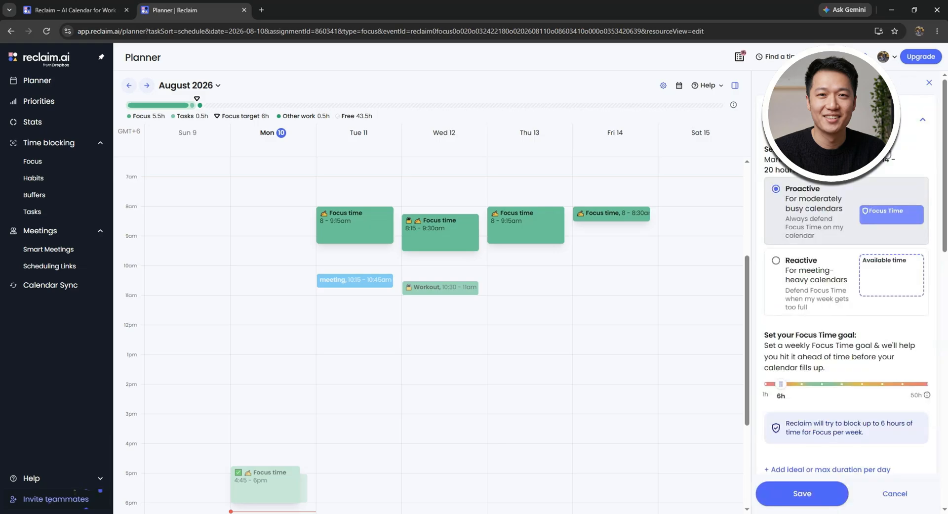
pyautogui.scroll(-3, 868, 200)
pyautogui.scroll(2, 868, 200)
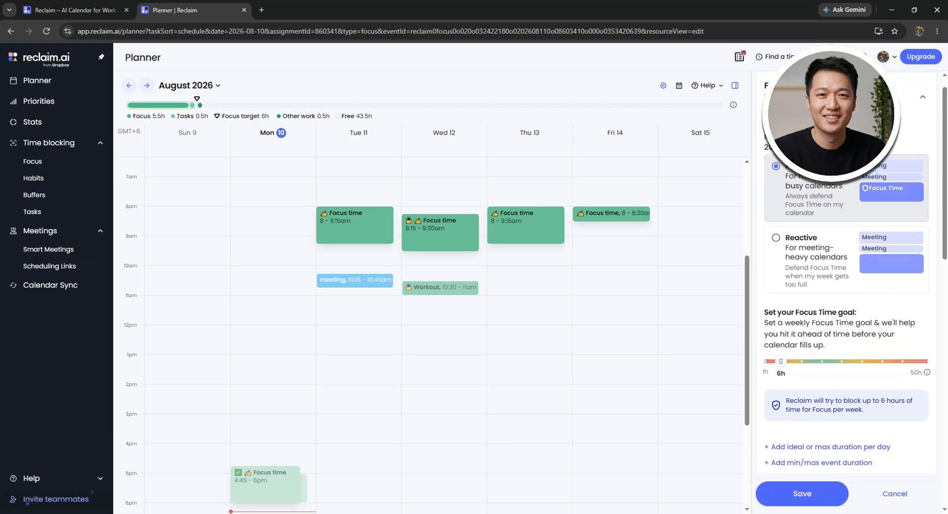
pyautogui.scroll(-1, 839, 247)
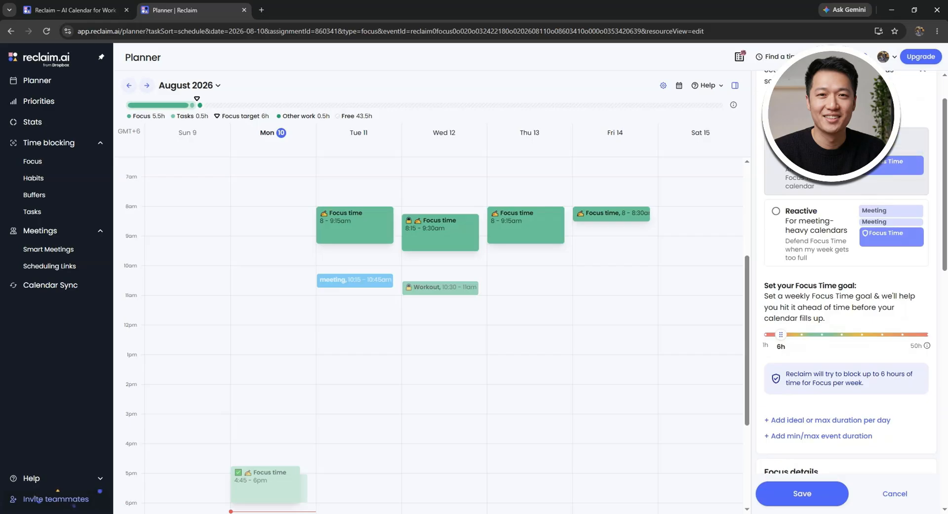
pyautogui.click(806, 227)
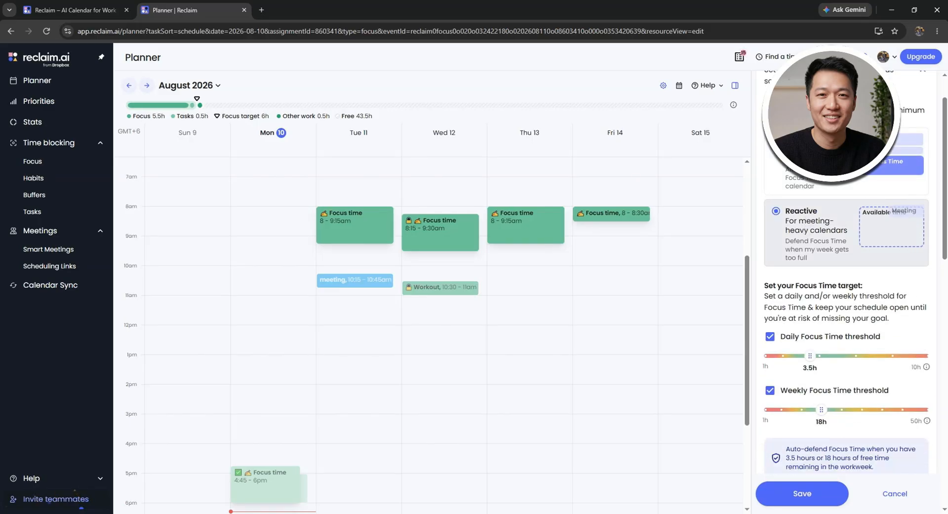
# Set the daily Focus Time threshold to 5.25 hours and the weekly threshold to 10 hours.
pyautogui.scroll(-1, 794, 294)
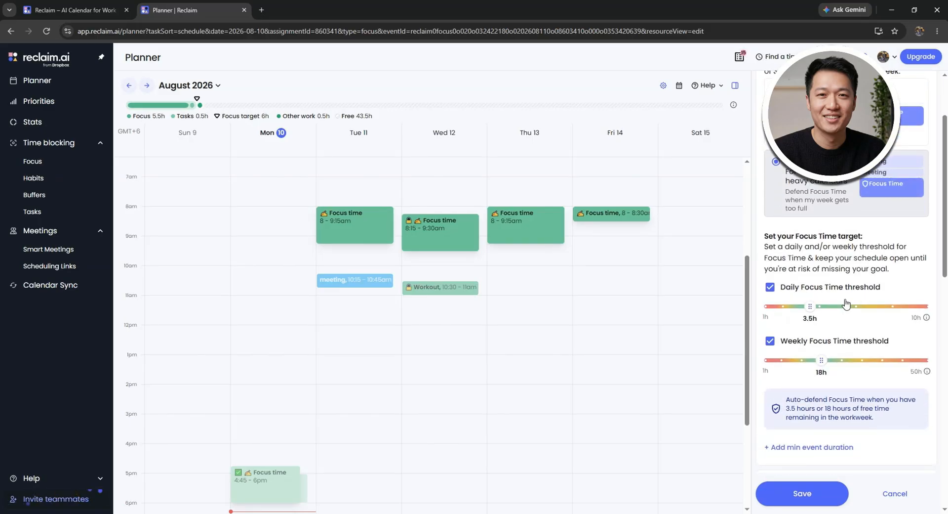
pyautogui.moveTo(810, 306)
pyautogui.mouseDown()
pyautogui.moveTo(843, 310)
pyautogui.moveTo(794, 310)
pyautogui.mouseUp()
pyautogui.scroll(-1, 857, 307)
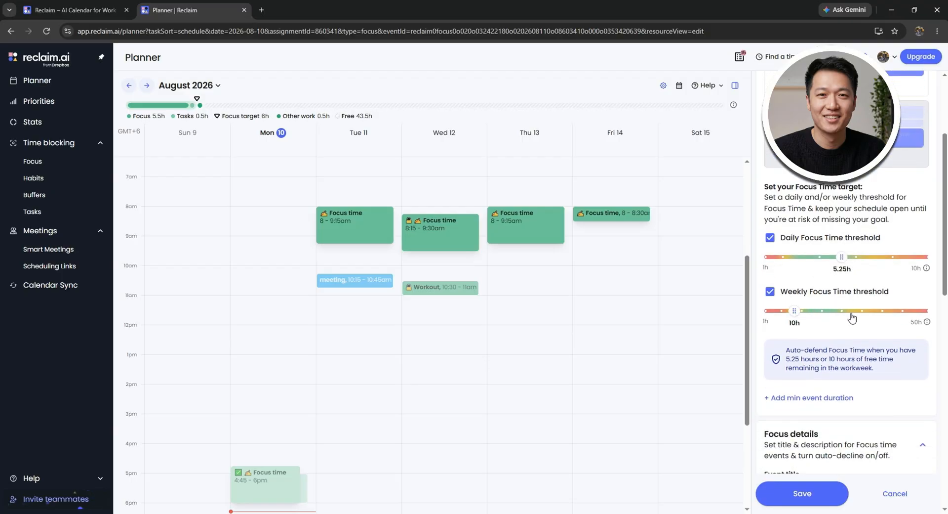
# Add a minimum event duration of 1 hr to the Focus time settings.
pyautogui.scroll(-1, 841, 309)
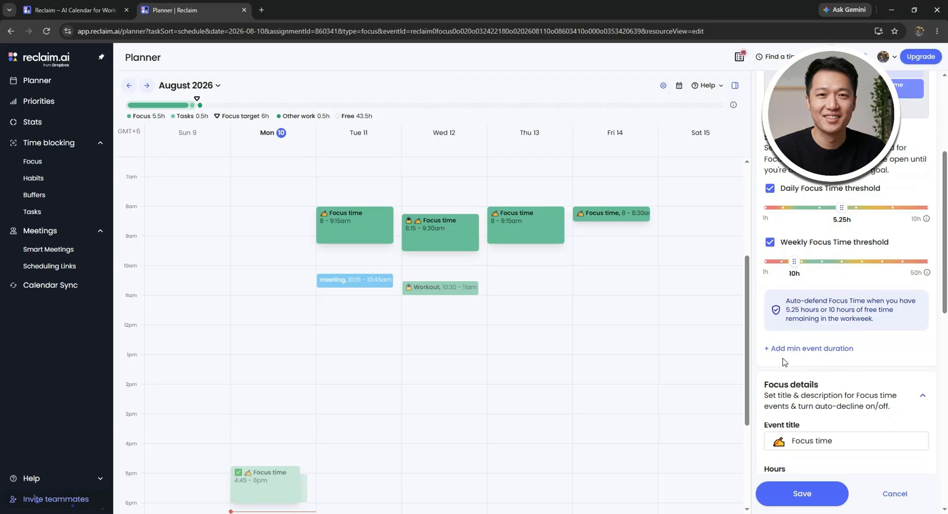
pyautogui.click(814, 349)
pyautogui.scroll(-1, 817, 316)
pyautogui.click(821, 270)
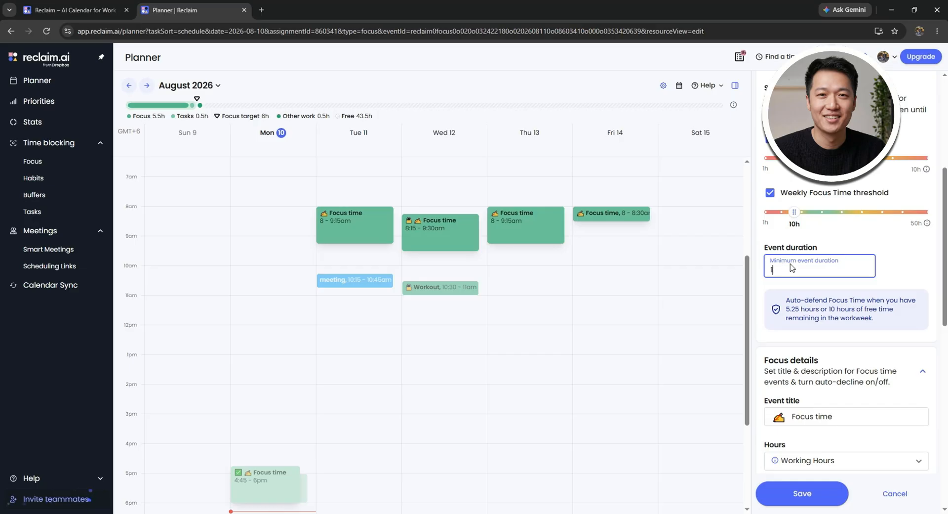
pyautogui.click(904, 278)
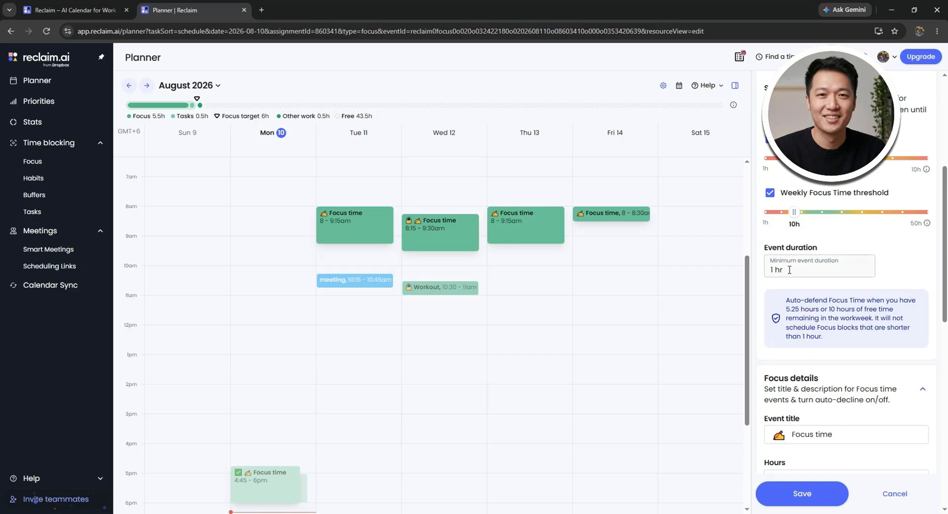
# Replace the emoji of the Focus time event title with the black hole emoji.
pyautogui.scroll(-1, 830, 253)
pyautogui.scroll(-1, 829, 253)
pyautogui.click(852, 339)
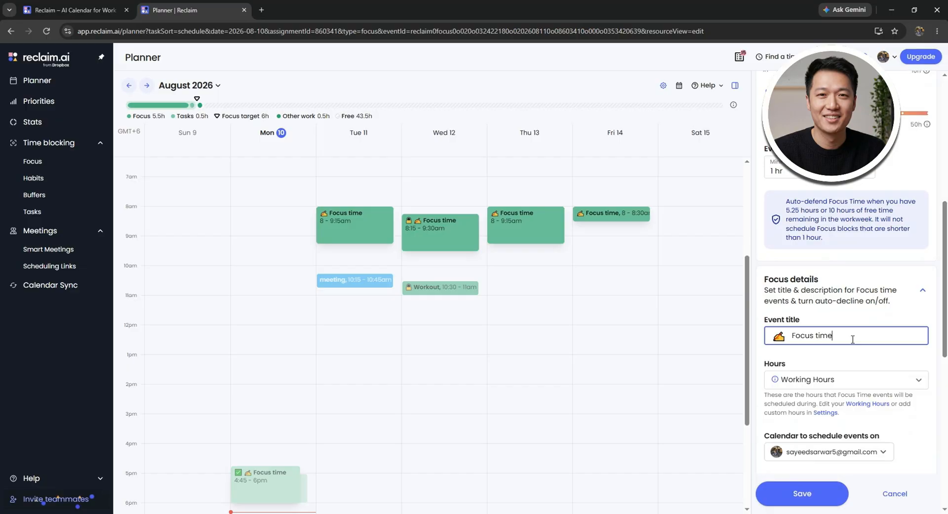
pyautogui.click(778, 338)
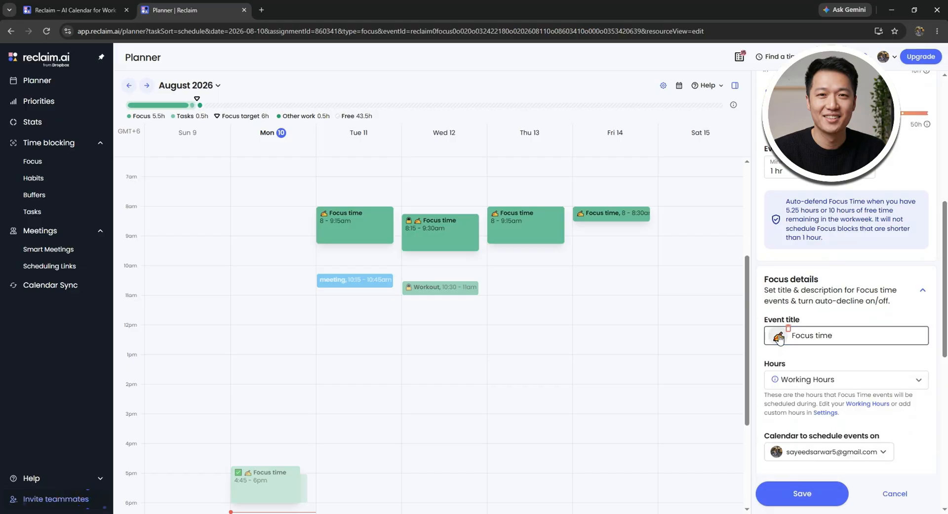
pyautogui.scroll(-5, 842, 380)
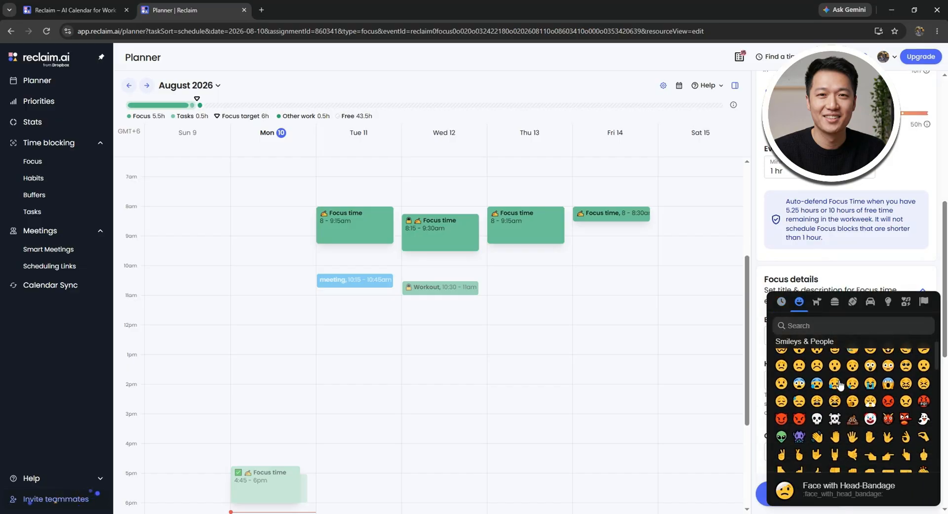
pyautogui.scroll(-8, 845, 378)
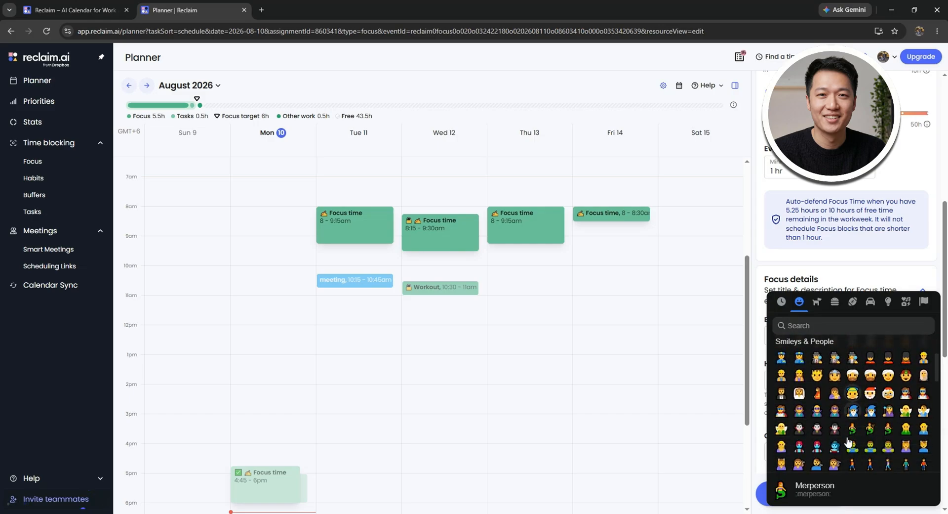
pyautogui.scroll(-8, 862, 431)
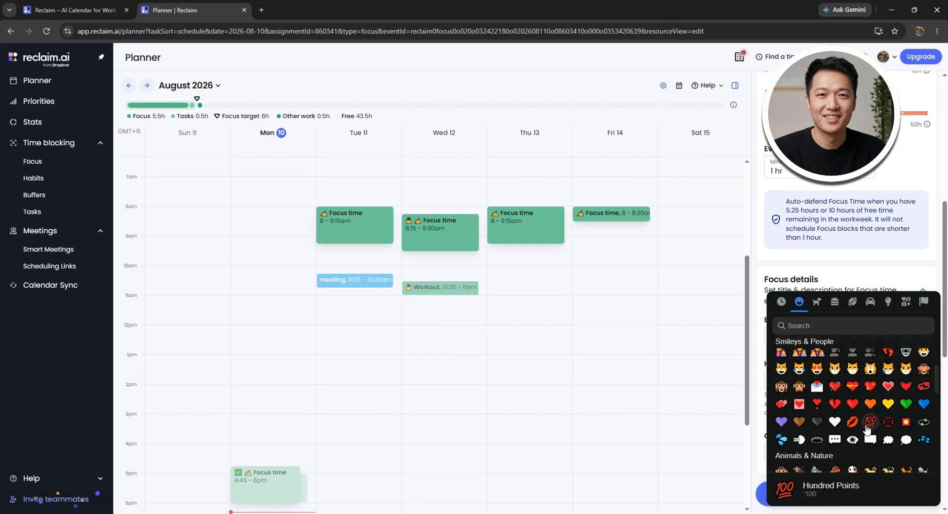
pyautogui.click(817, 390)
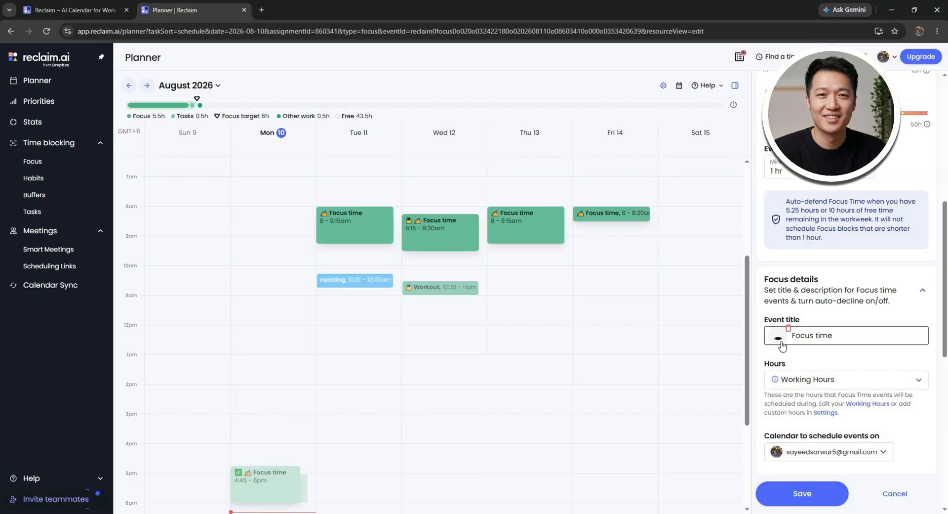
# Set the hours for scheduling Focus time events to Personal Hours.
pyautogui.scroll(-1, 790, 341)
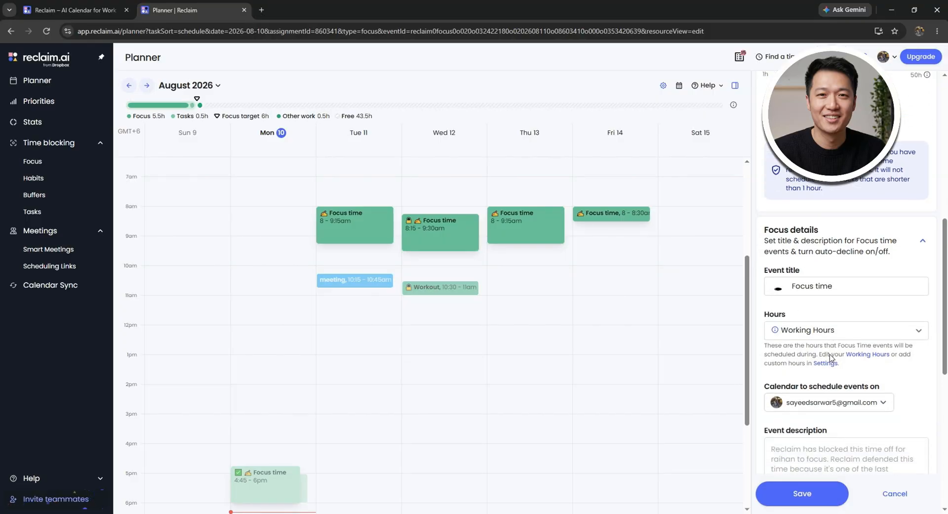
pyautogui.click(796, 335)
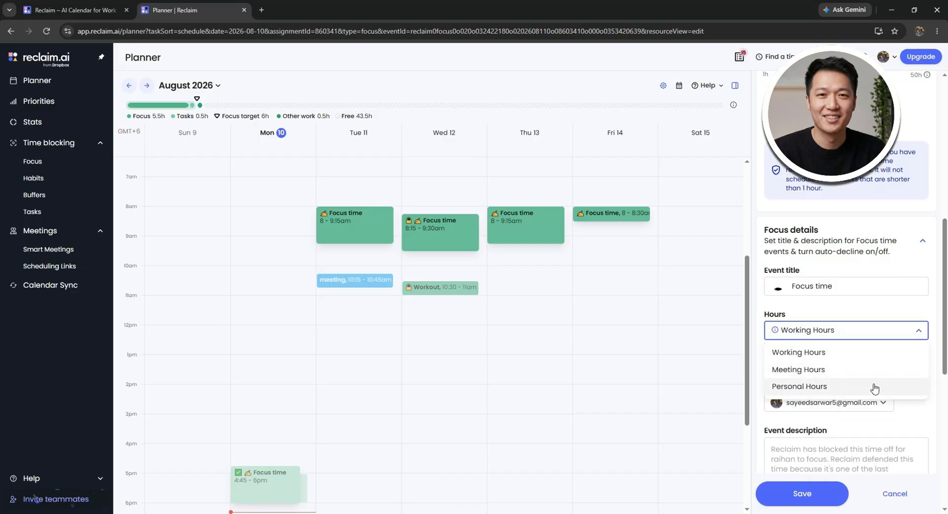
pyautogui.click(788, 390)
# Check the calendar choices for Focus time events and the account types that can be added, then return to the planner.
pyautogui.scroll(-2, 820, 376)
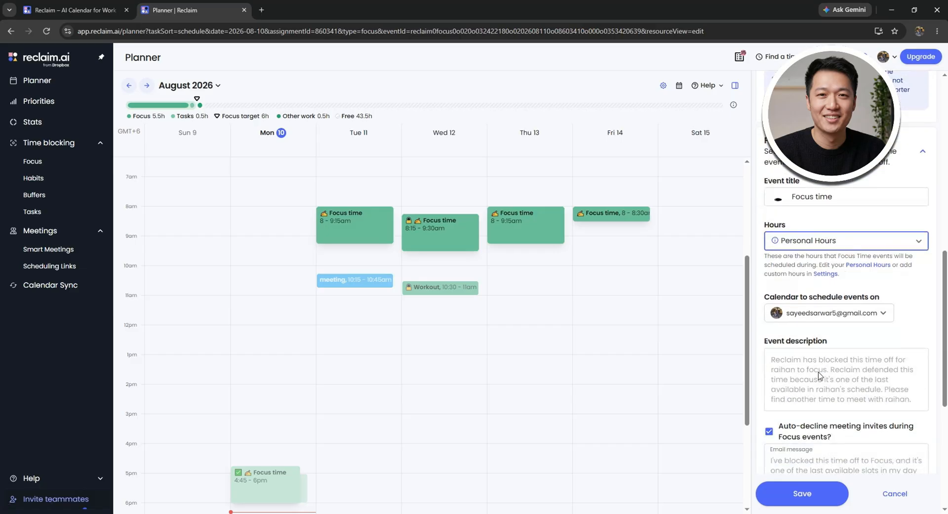
pyautogui.click(790, 307)
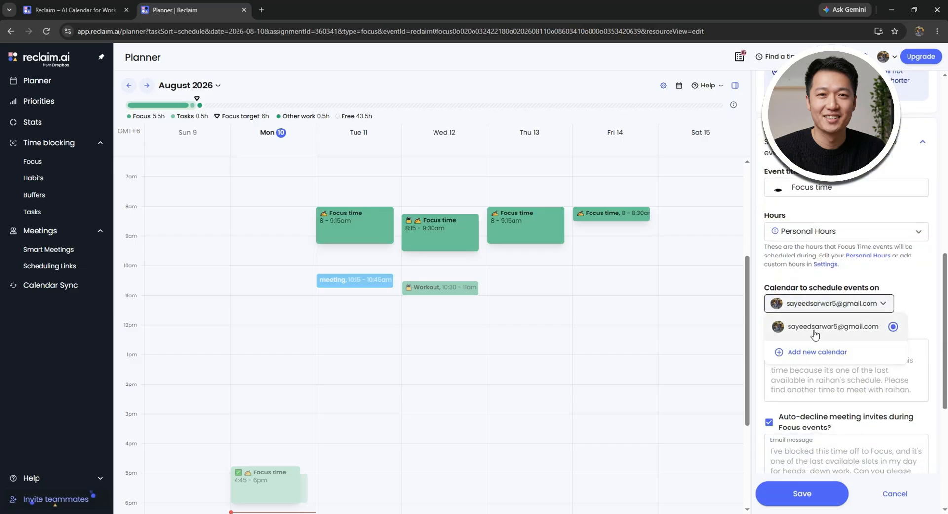
pyautogui.click(815, 354)
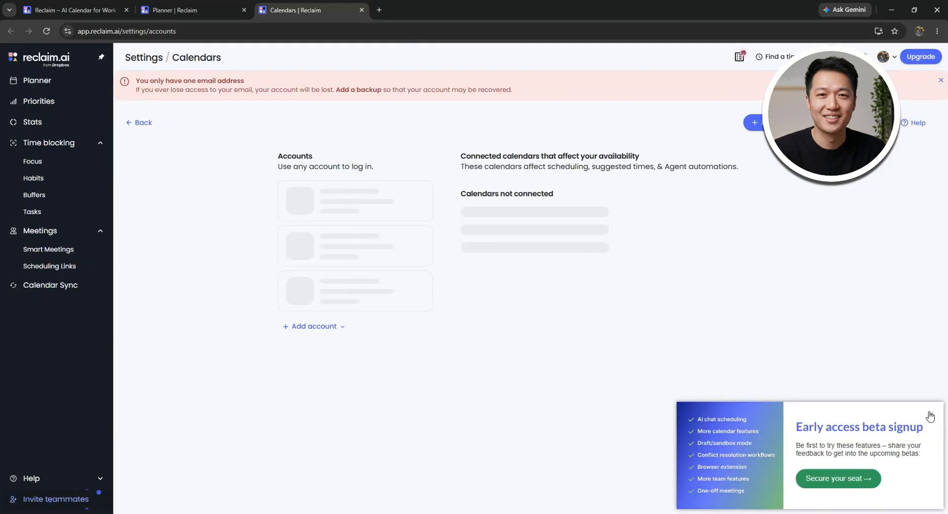
pyautogui.click(929, 412)
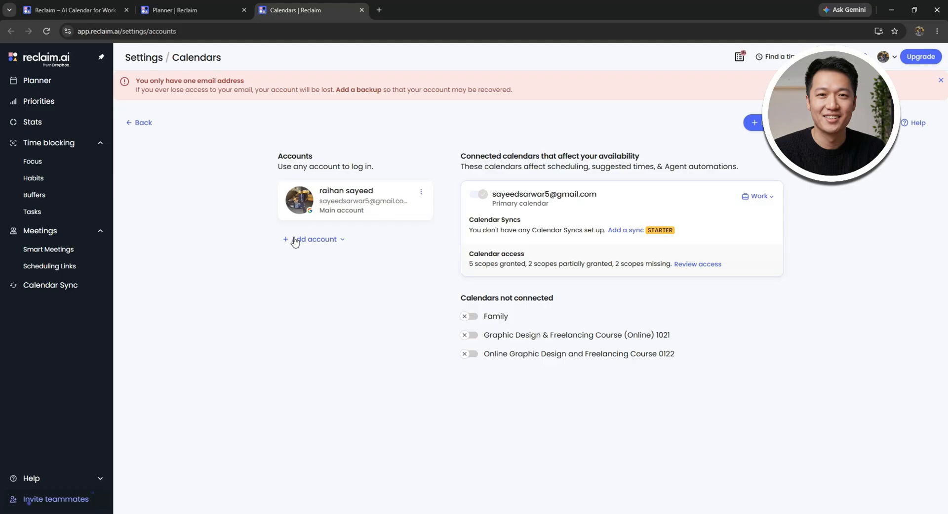
pyautogui.click(310, 241)
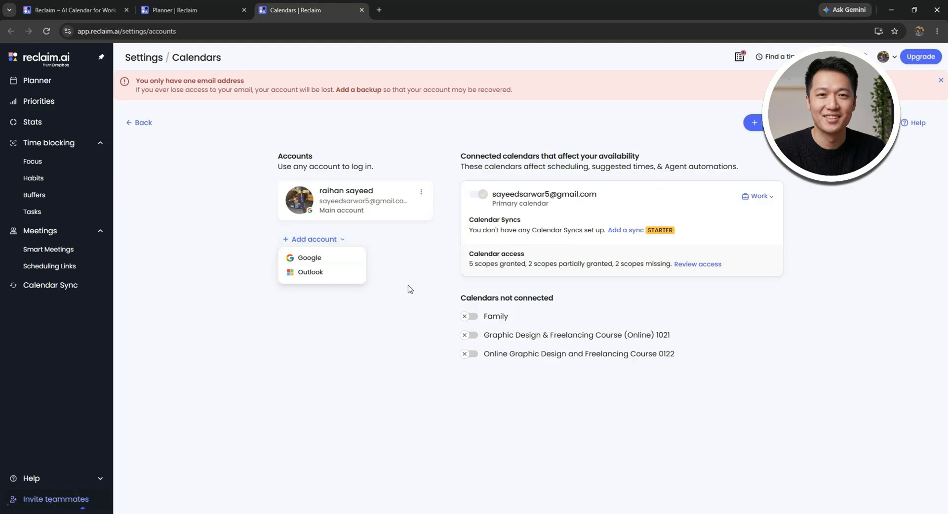
pyautogui.click(193, 10)
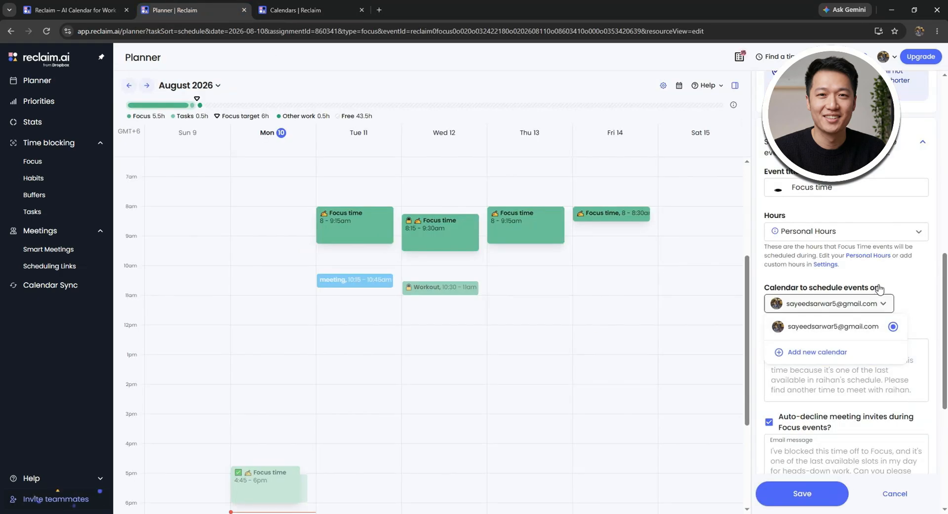
pyautogui.click(912, 305)
# Review the Focus time event description and the auto-decline email message.
pyautogui.scroll(-2, 912, 305)
pyautogui.click(814, 258)
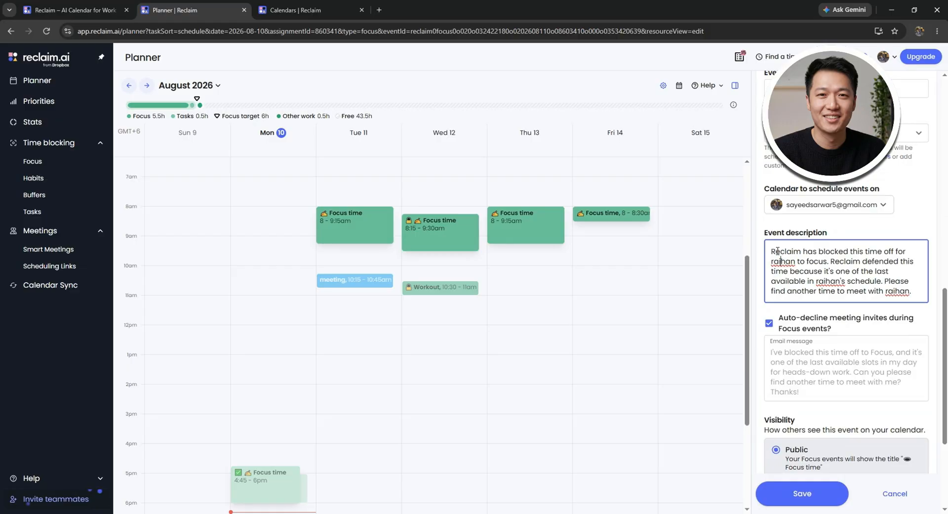
pyautogui.moveTo(777, 251); pyautogui.dragTo(921, 300)
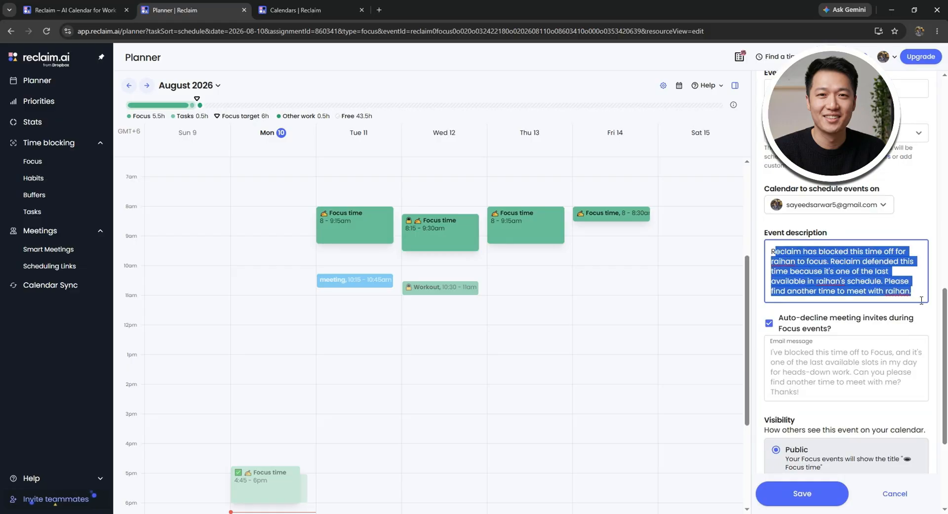
pyautogui.click(859, 273)
pyautogui.scroll(-2, 823, 273)
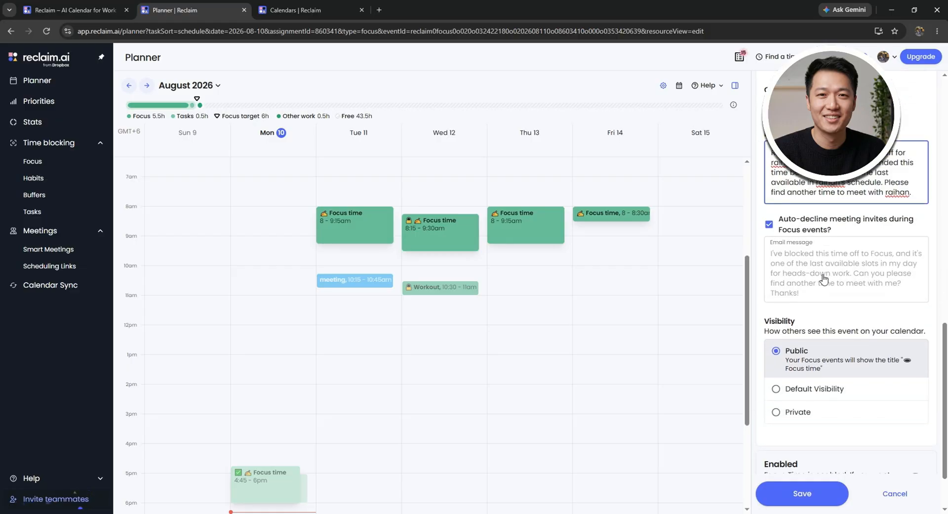
pyautogui.click(830, 263)
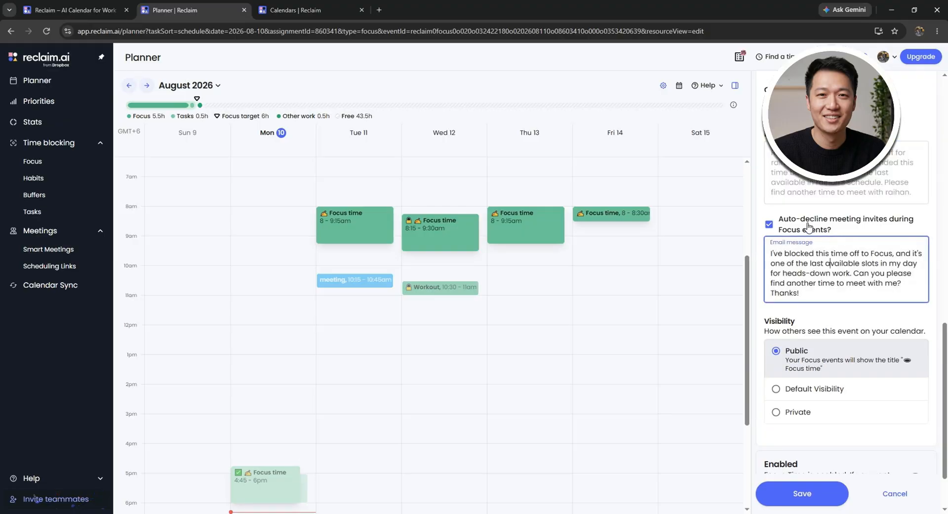
# Set the visibility of Focus time events to Private and save the Focus time settings.
pyautogui.scroll(-1, 834, 292)
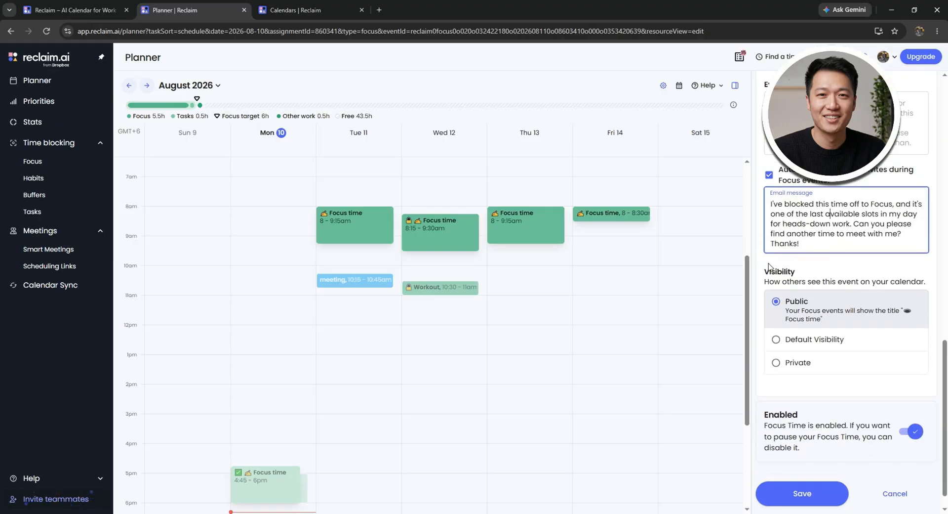
pyautogui.click(784, 341)
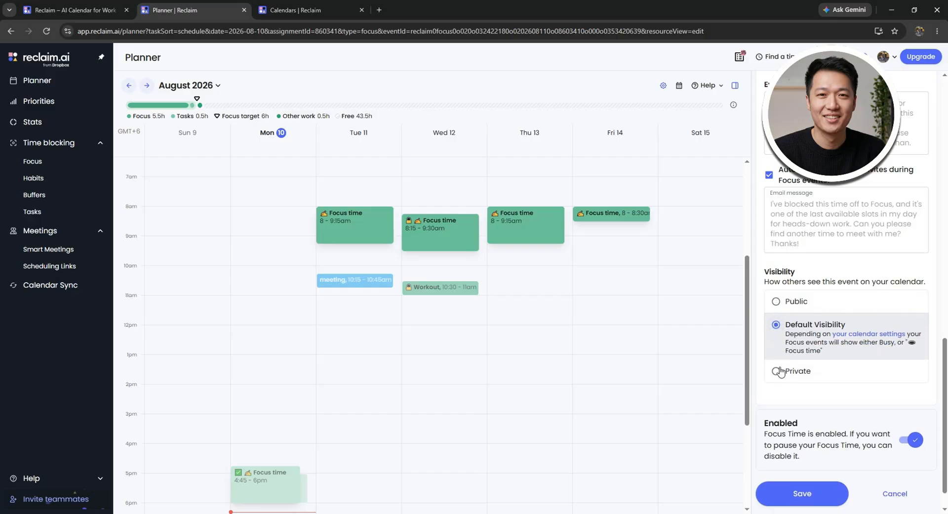
pyautogui.click(783, 371)
pyautogui.scroll(-1, 792, 352)
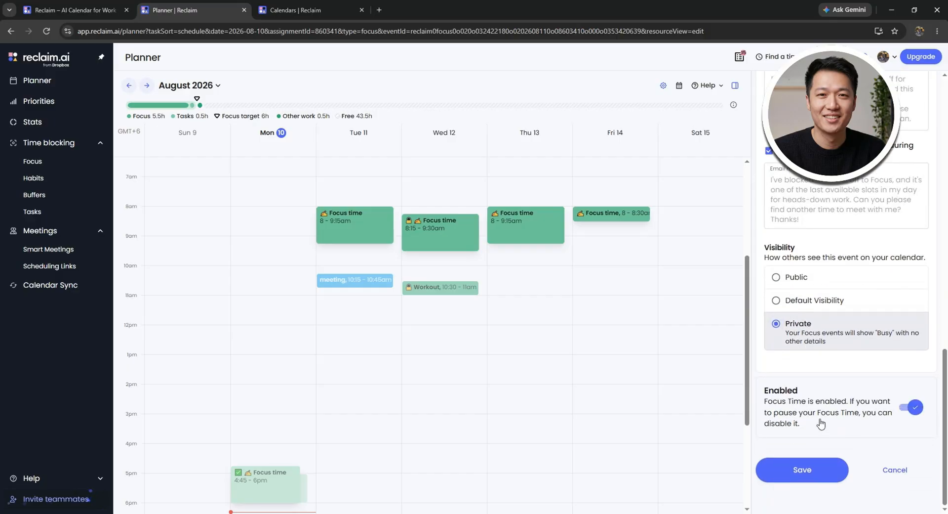
pyautogui.click(809, 464)
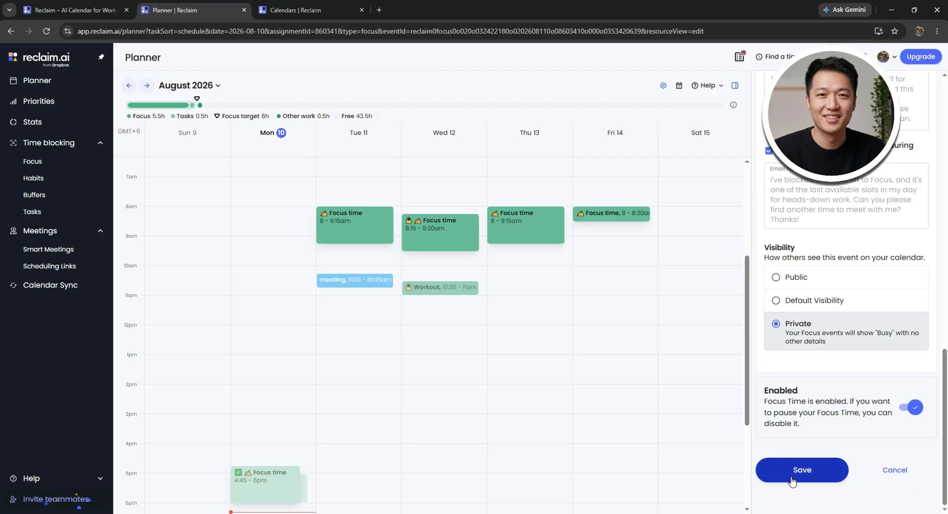
pyautogui.click(812, 475)
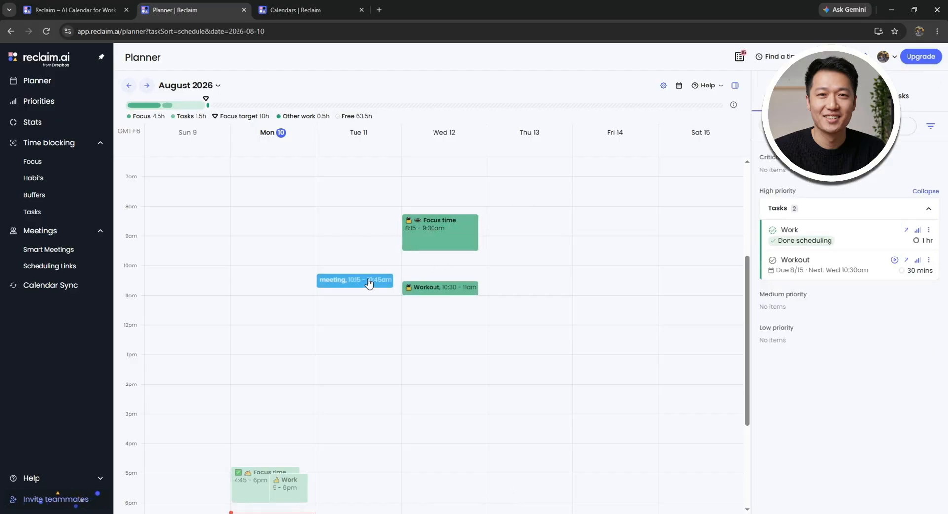
# Move the meeting event to Wednesday, August 12, 8:30 - 8:45am, and open its priority options.
pyautogui.click(347, 284)
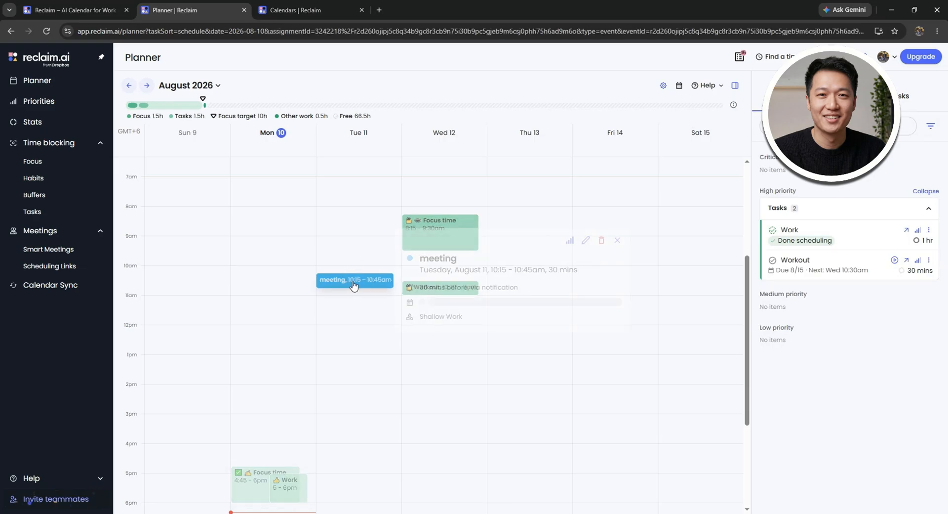
pyautogui.moveTo(343, 285); pyautogui.dragTo(471, 229)
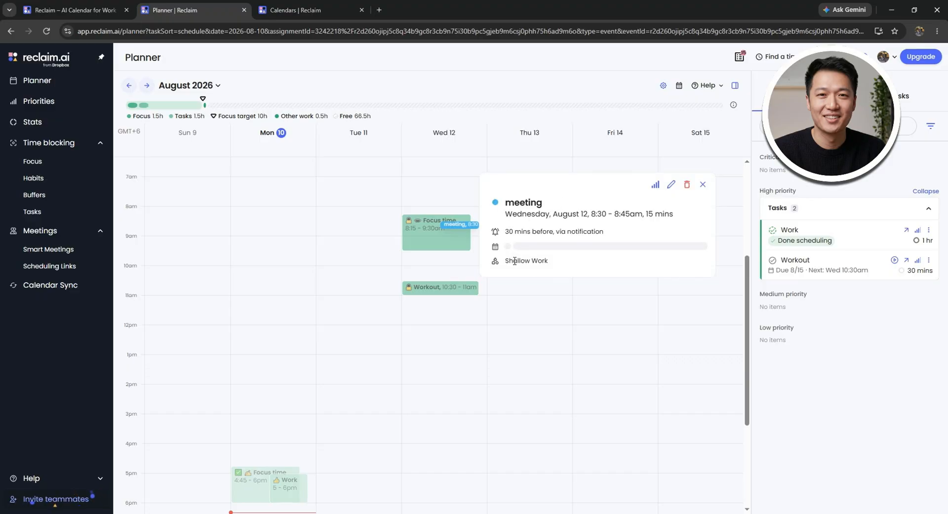
pyautogui.click(655, 184)
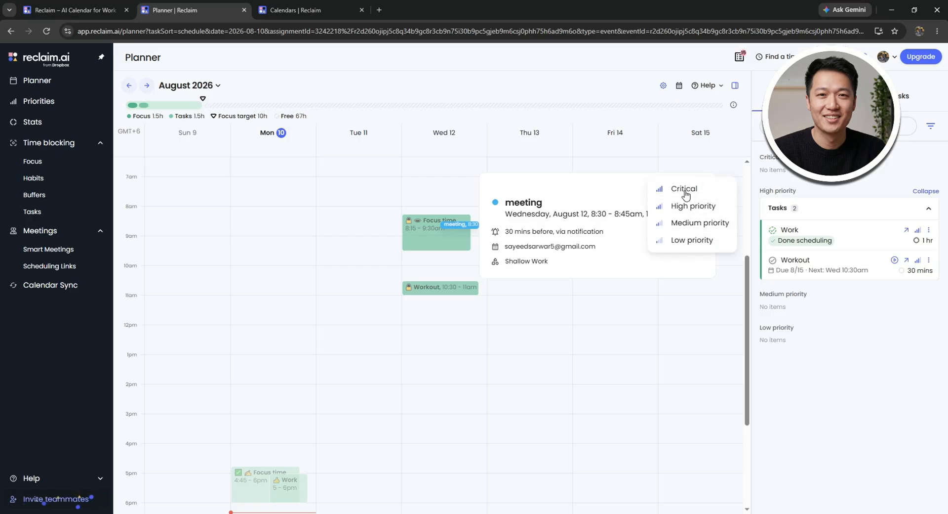
pyautogui.click(655, 187)
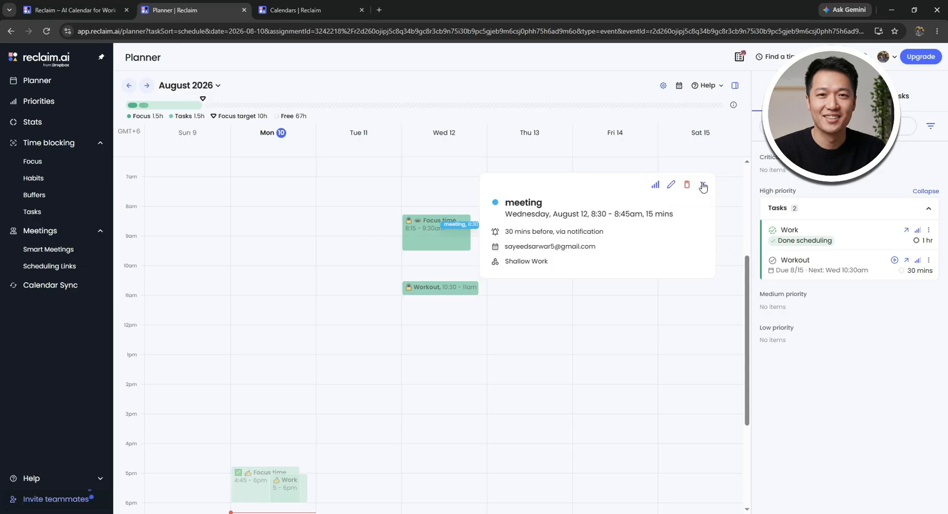
# Edit the meeting event so that it repeats daily, keeping it a timed event rather than all day.
pyautogui.click(673, 188)
pyautogui.click(556, 220)
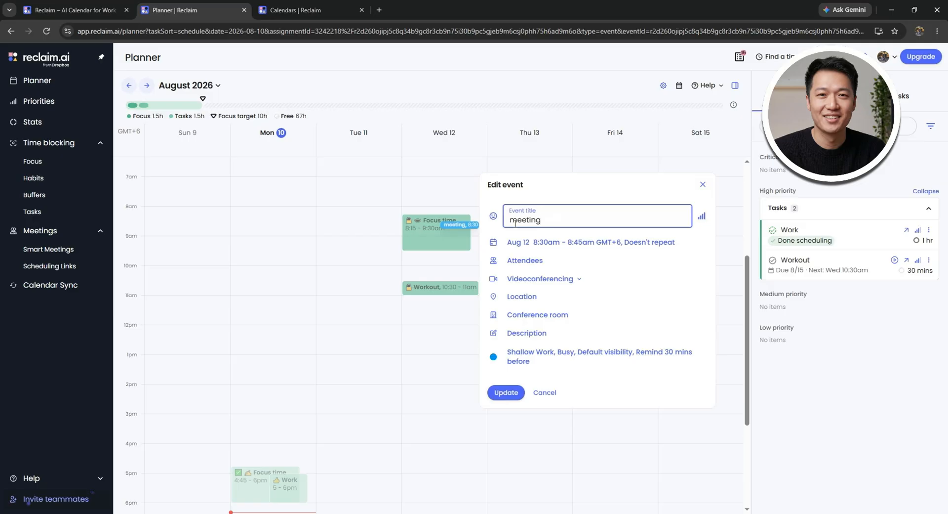
pyautogui.click(555, 242)
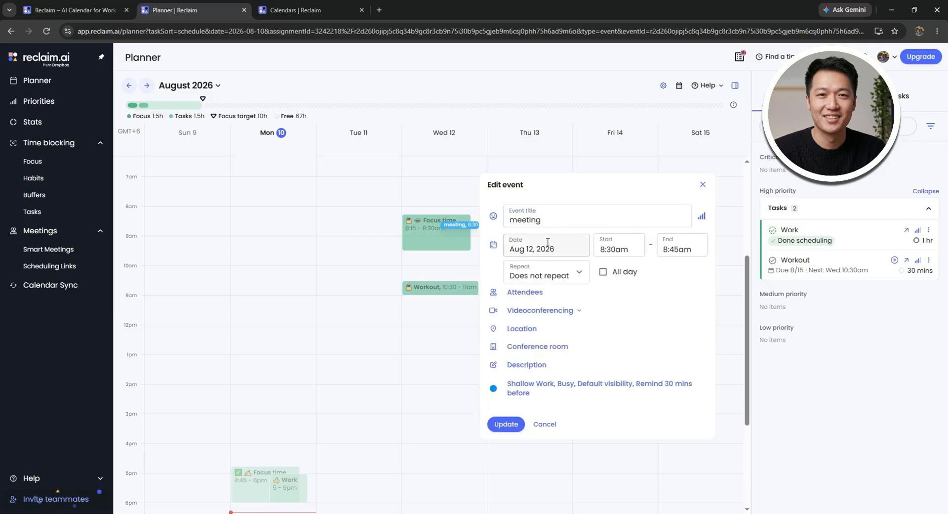
pyautogui.click(564, 246)
pyautogui.click(615, 238)
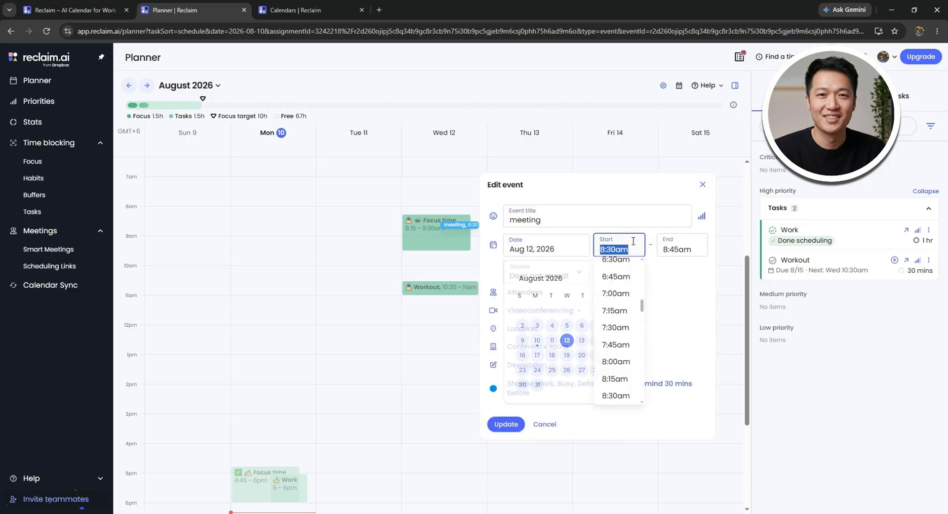
pyautogui.click(686, 245)
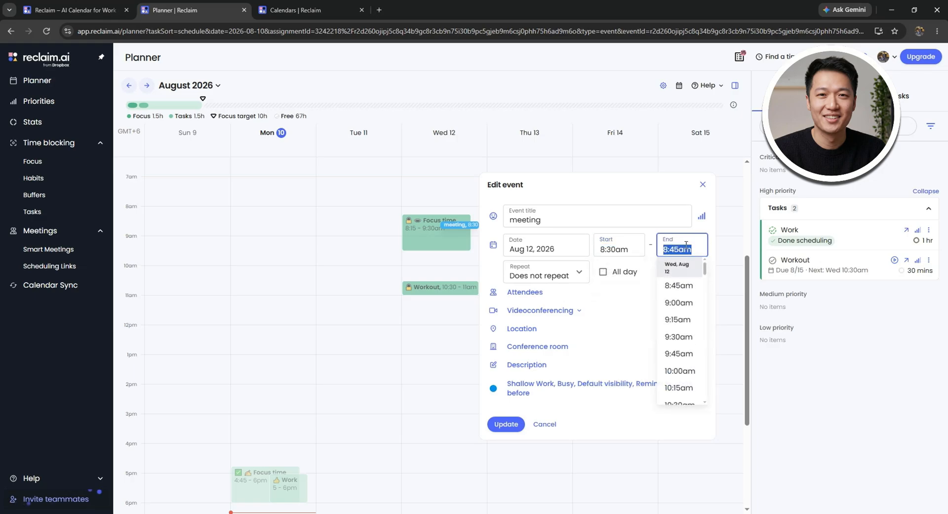
pyautogui.click(545, 273)
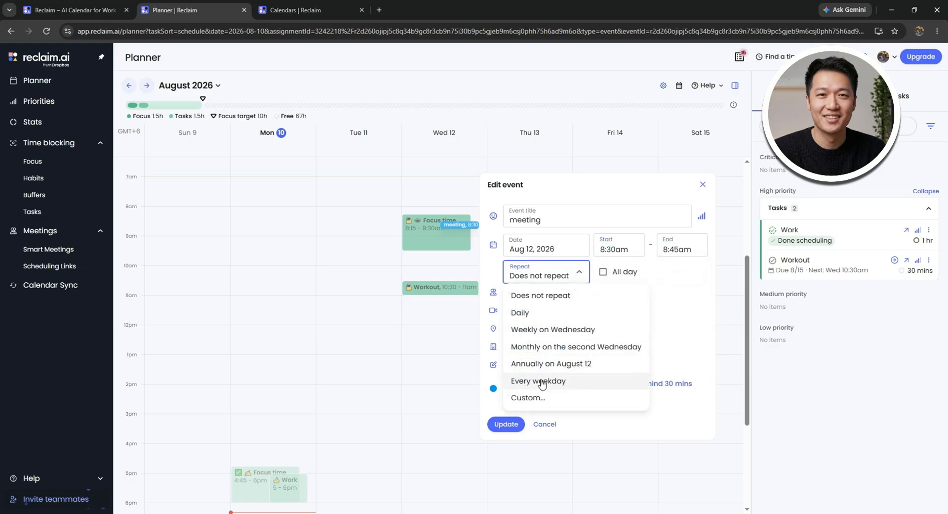
pyautogui.click(549, 312)
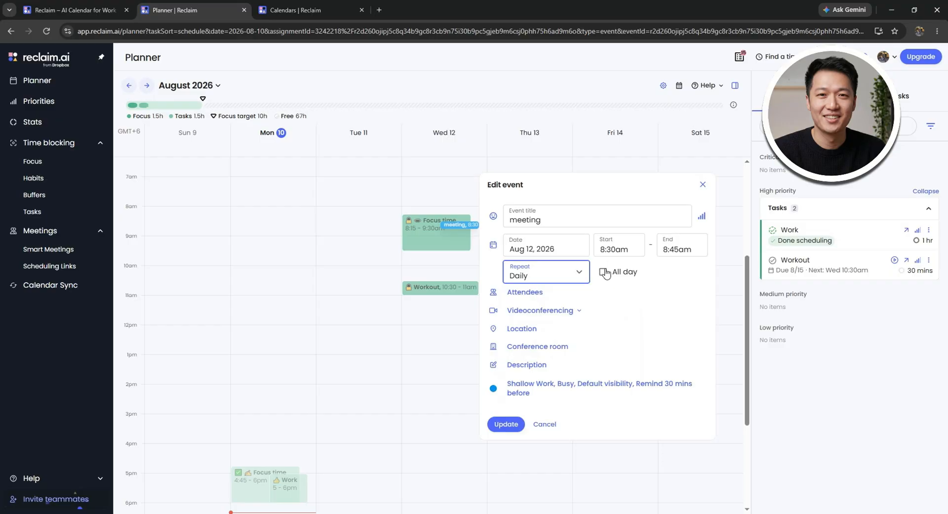
pyautogui.click(603, 272)
pyautogui.click(603, 272)
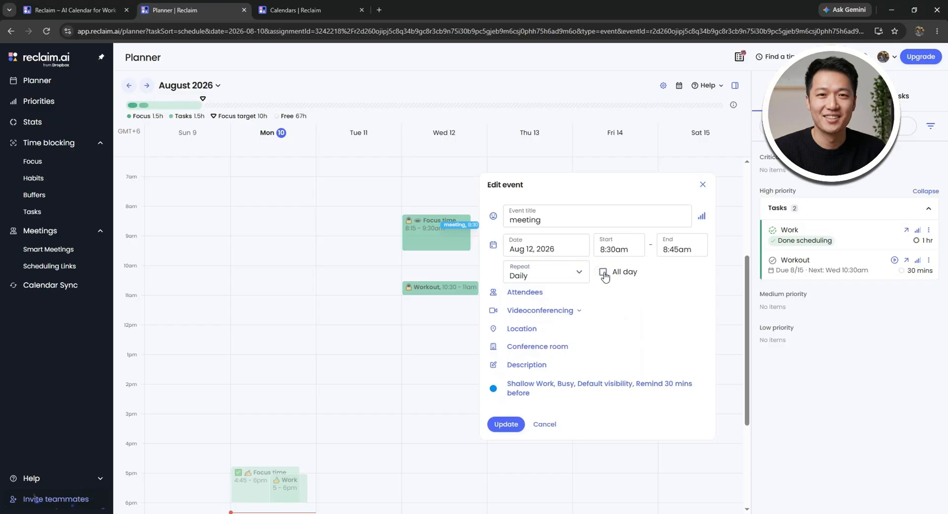
# Expand the meeting's attendees, location, conference room and description fields, and check the videoconferencing options.
pyautogui.click(518, 301)
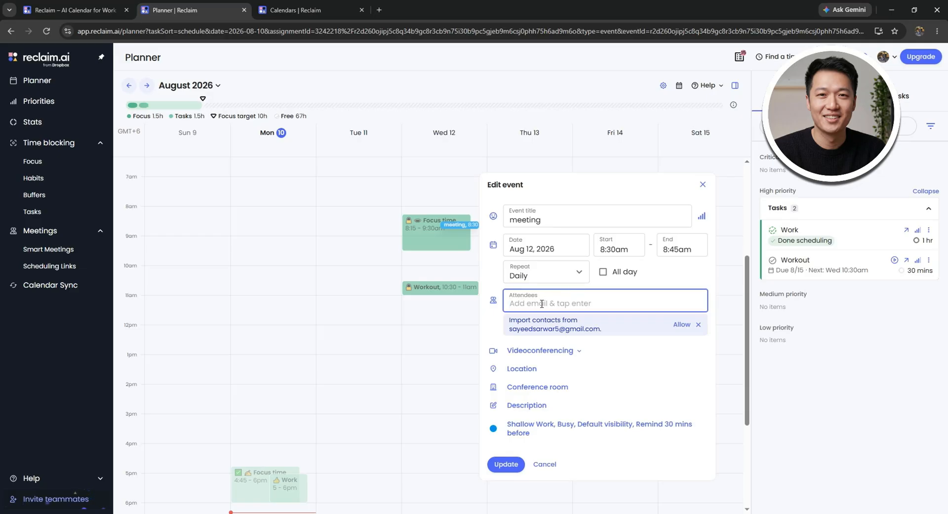
pyautogui.click(552, 354)
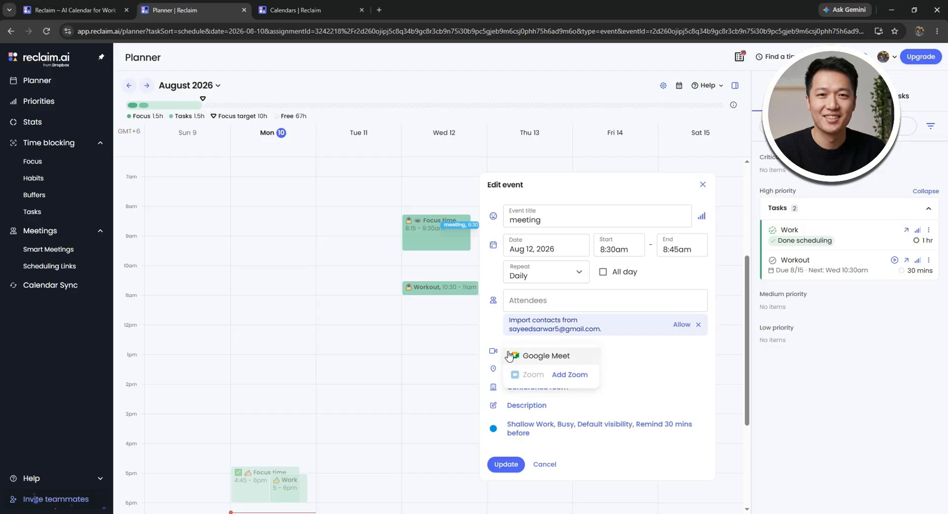
pyautogui.click(618, 376)
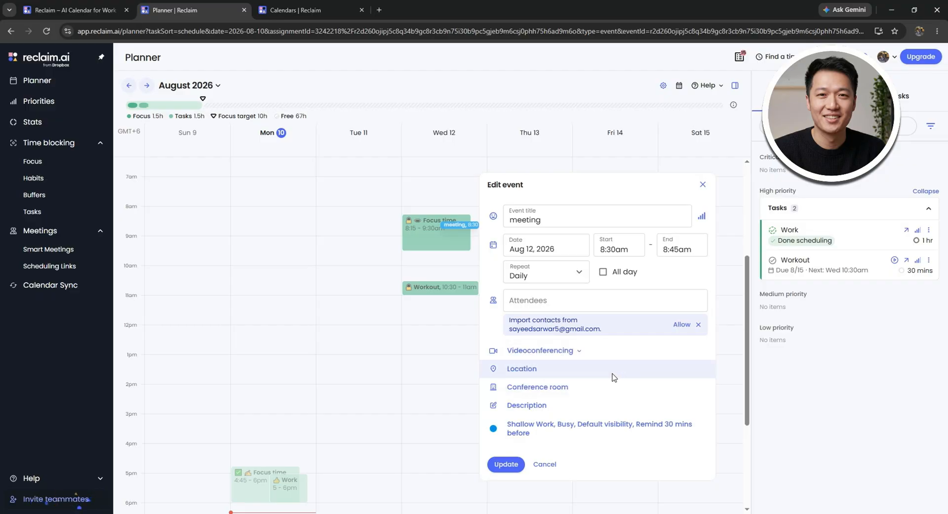
pyautogui.click(528, 372)
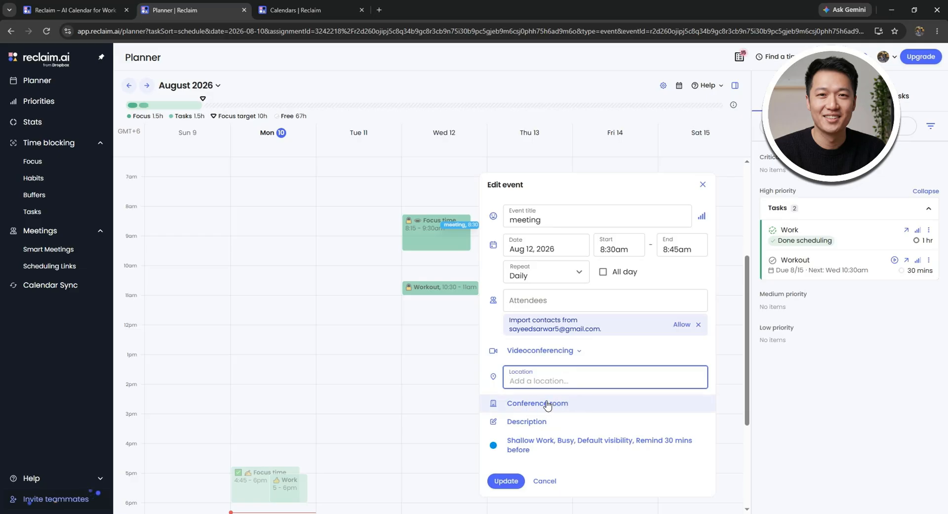
pyautogui.click(529, 402)
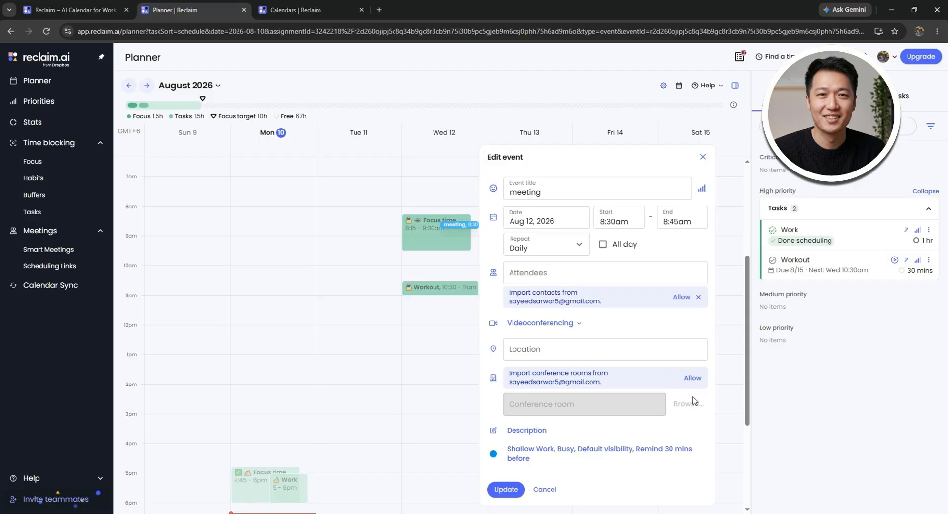
pyautogui.click(537, 429)
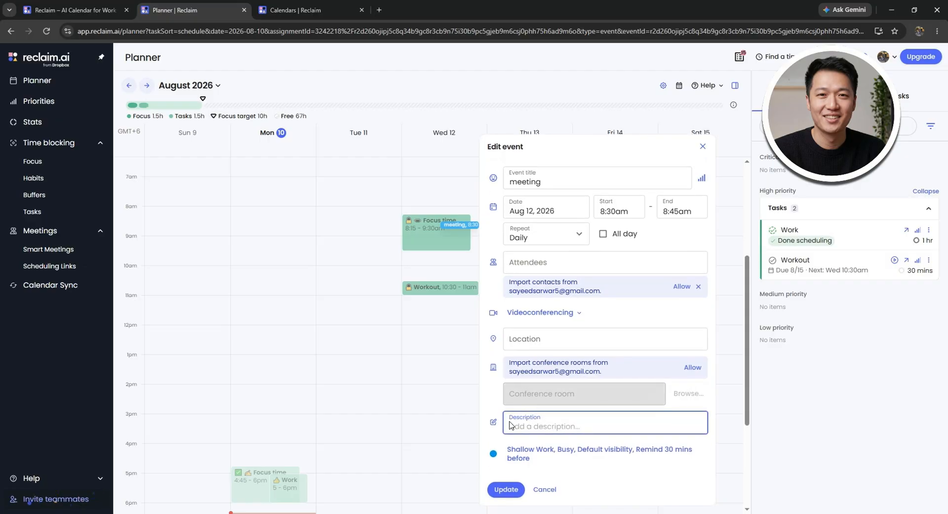
# Set the meeting event's color to Tangerine and its category to Focus Time.
pyautogui.click(526, 457)
pyautogui.click(539, 450)
pyautogui.click(629, 452)
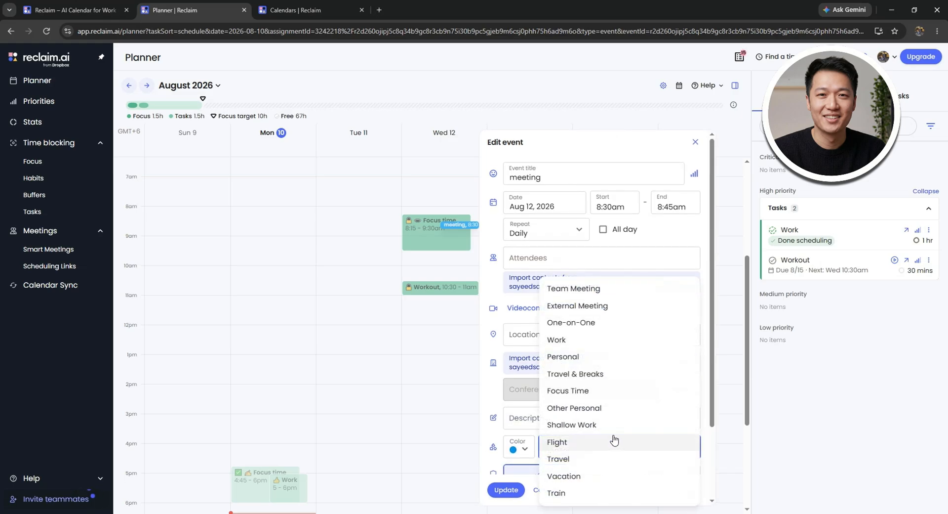
pyautogui.click(494, 433)
pyautogui.scroll(-2, 494, 432)
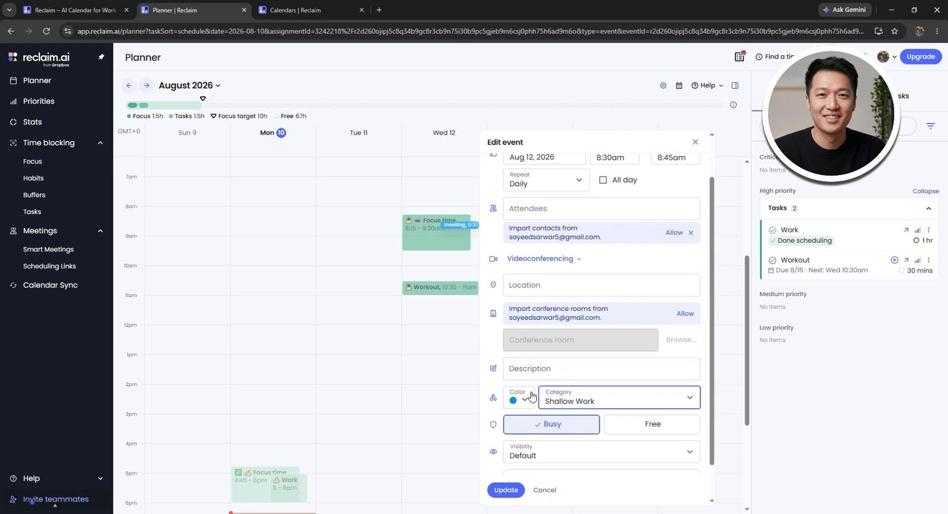
pyautogui.click(518, 405)
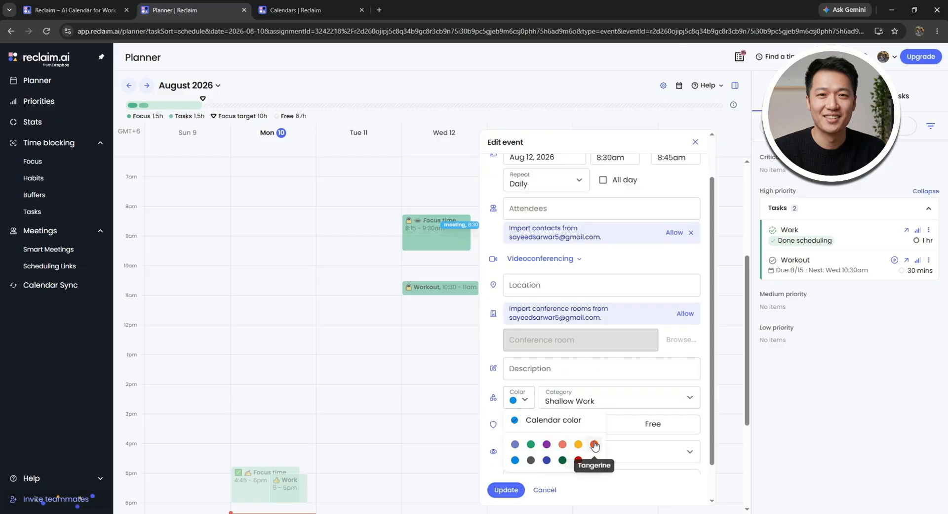
pyautogui.click(595, 443)
pyautogui.click(594, 398)
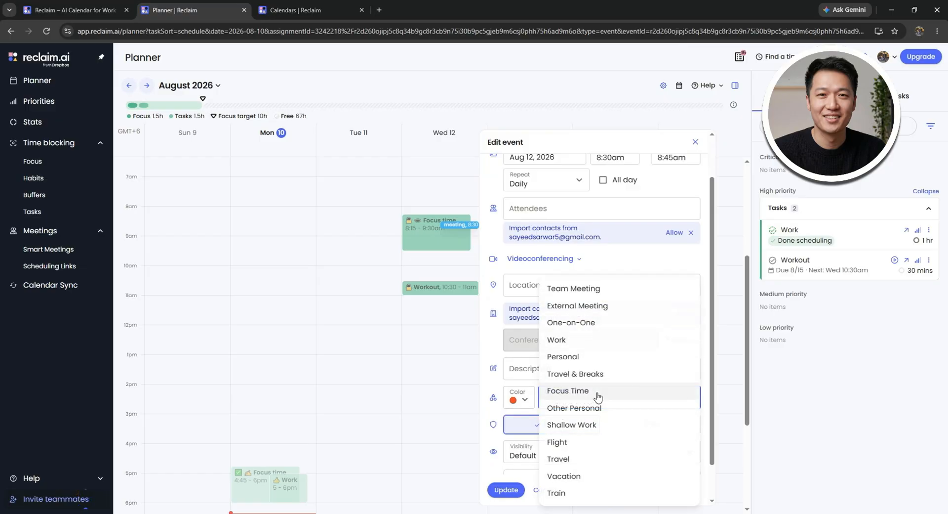
pyautogui.click(591, 391)
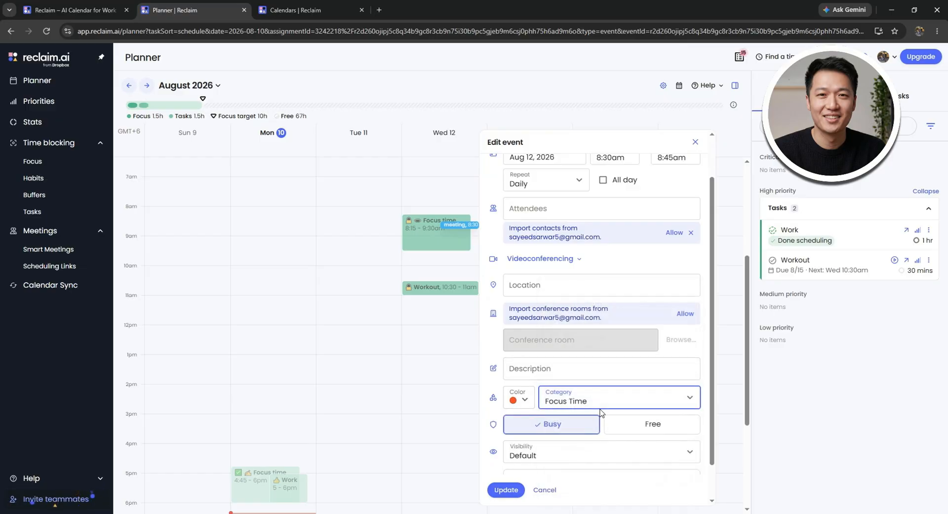
# Mark the meeting event as Free with Default visibility and save the updated event.
pyautogui.click(639, 423)
pyautogui.scroll(-1, 652, 423)
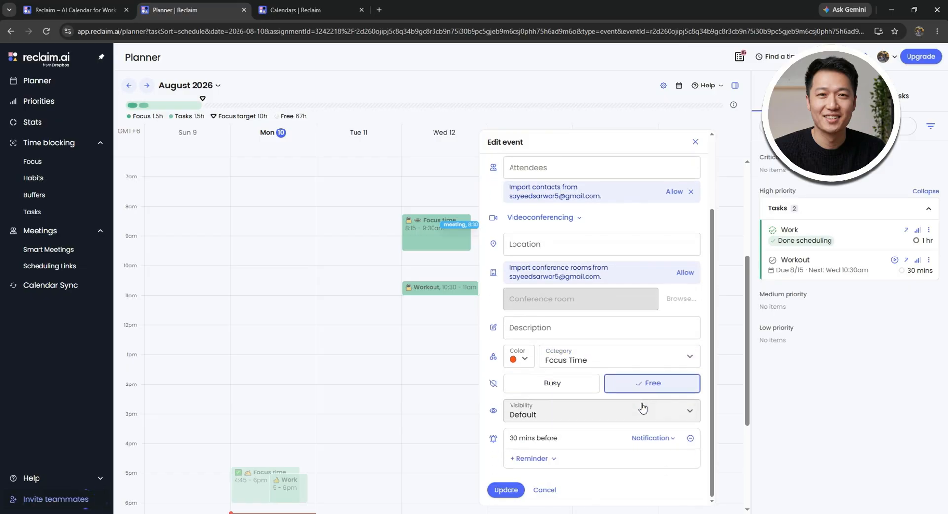
pyautogui.click(527, 420)
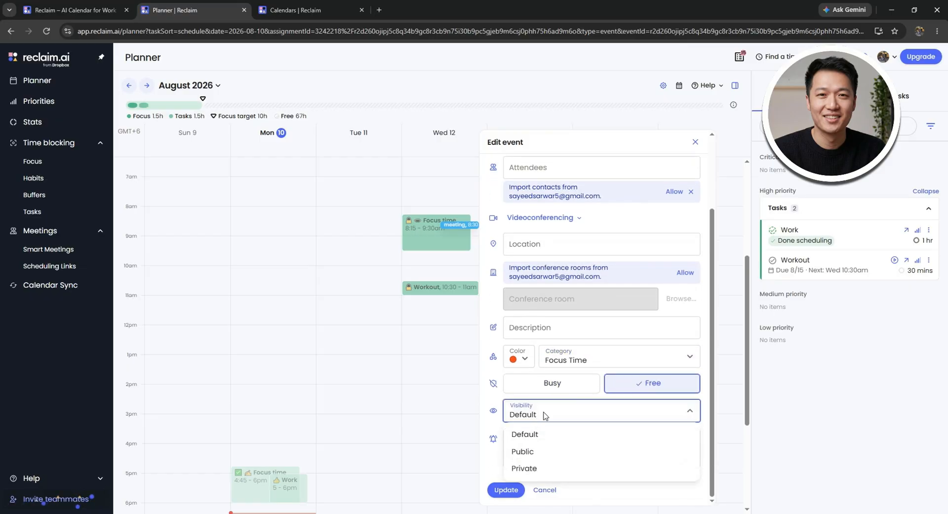
pyautogui.click(547, 416)
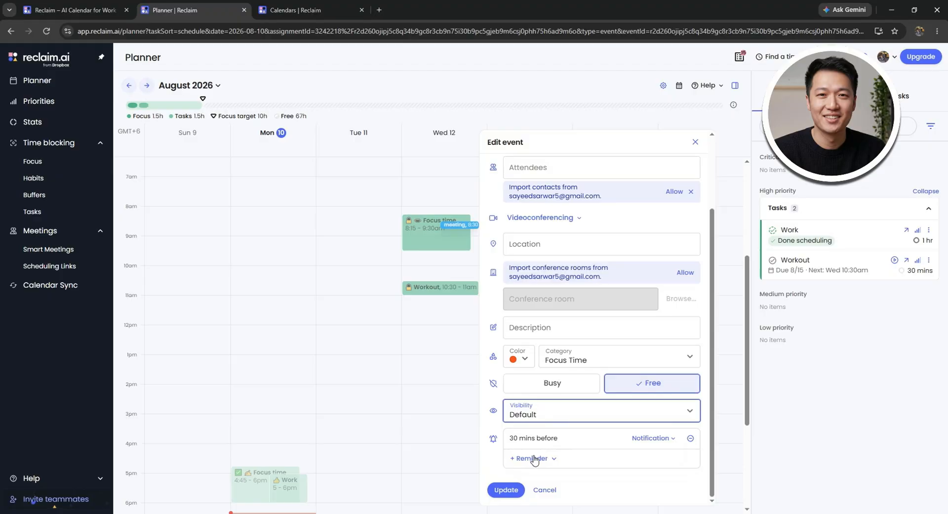
pyautogui.click(511, 490)
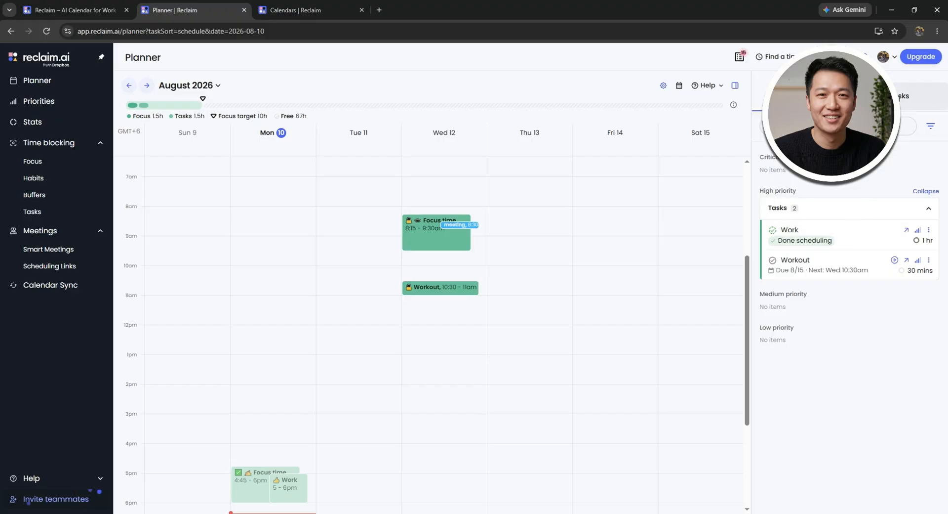
# Show the planner's task list and check its status and hours filter options.
pyautogui.click(904, 95)
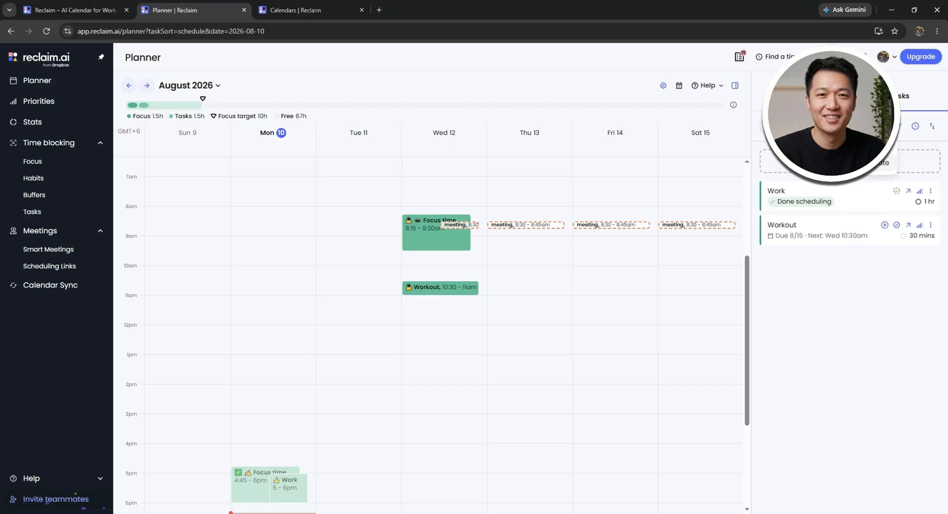
pyautogui.click(900, 127)
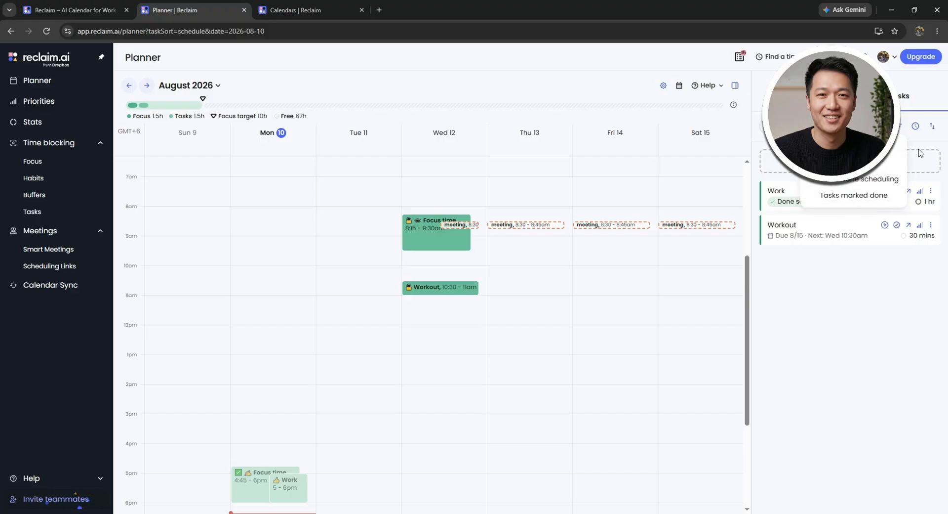
pyautogui.click(915, 126)
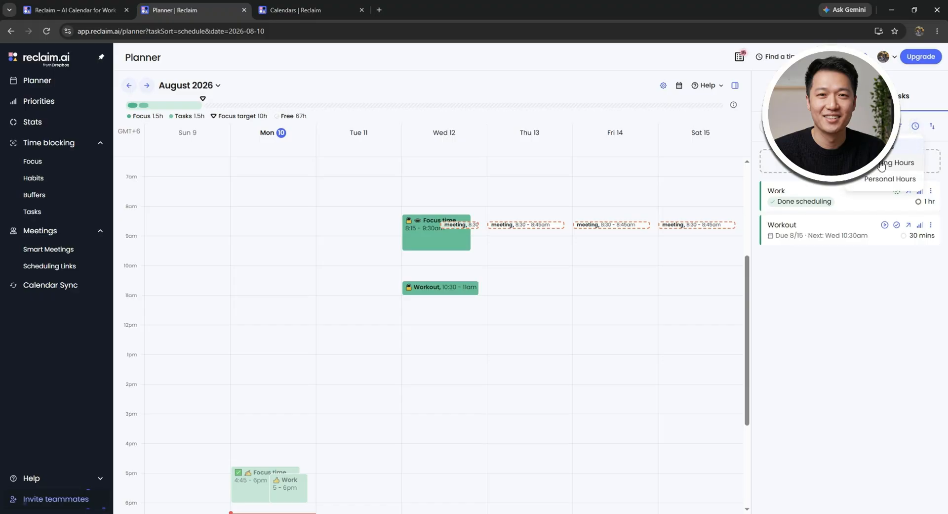
pyautogui.click(922, 96)
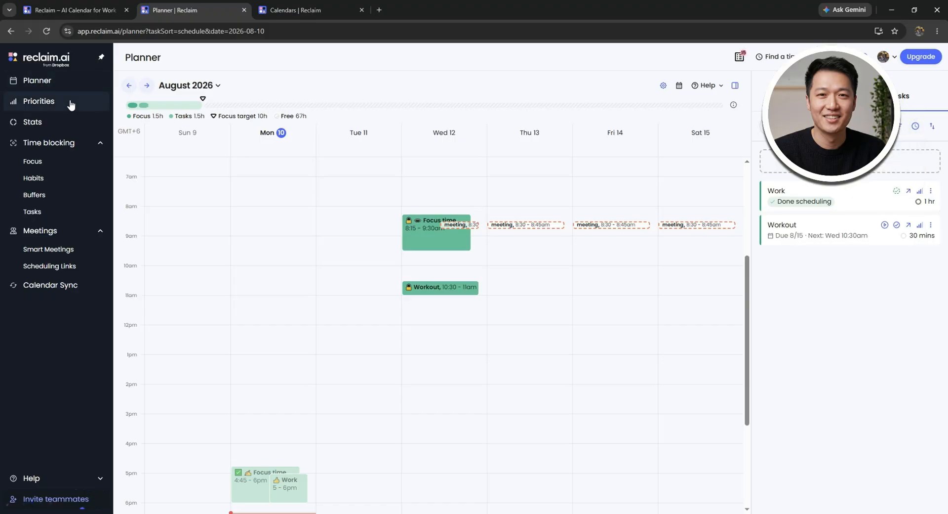
# Look through the Priorities, Stats and Focus pages.
pyautogui.click(34, 102)
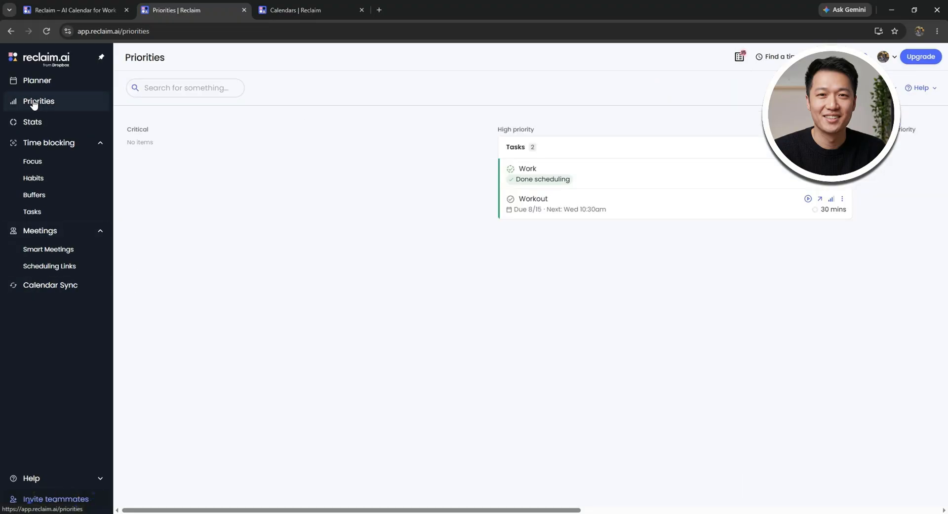
pyautogui.click(29, 124)
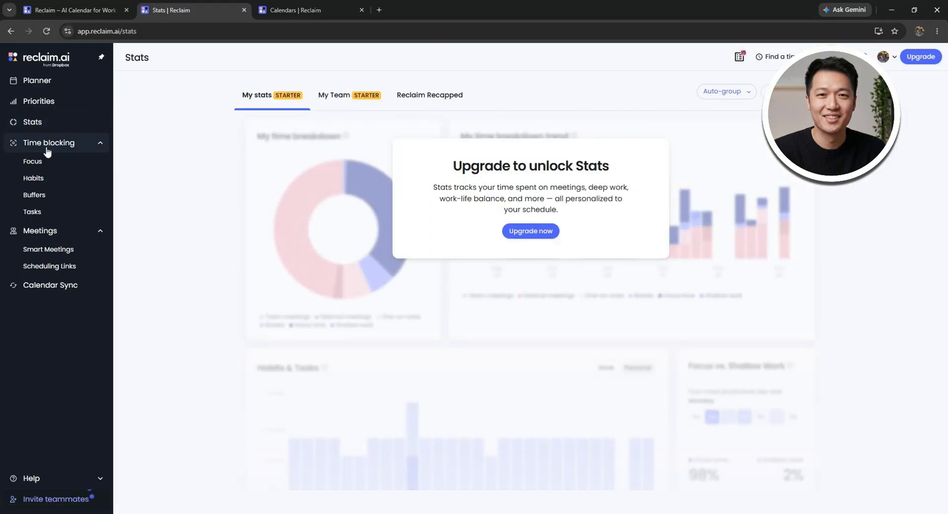
pyautogui.click(33, 162)
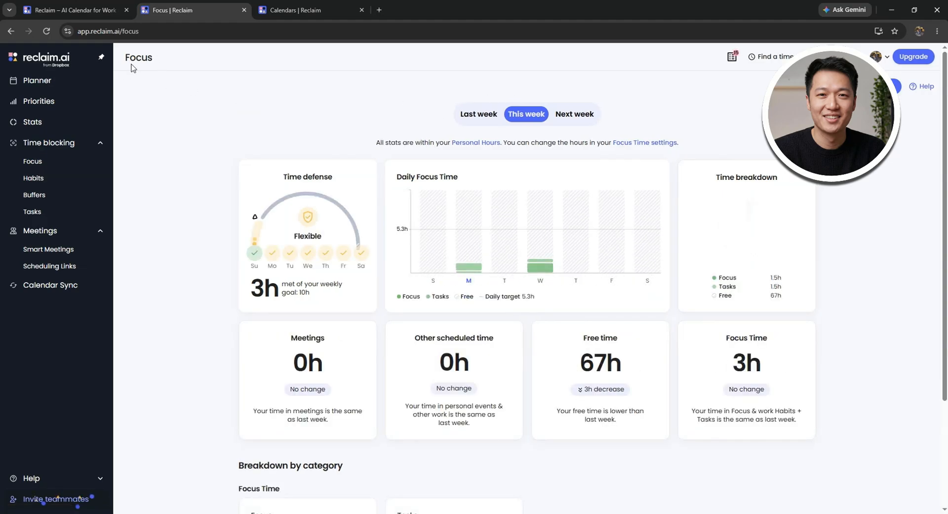
# Start a new habit from the Habits page and check its details and available priority levels.
pyautogui.click(43, 176)
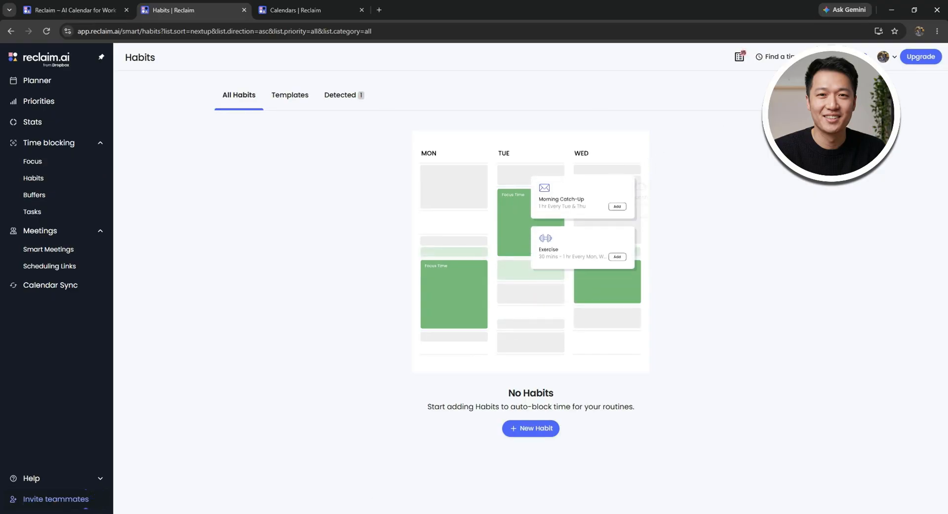
pyautogui.click(531, 427)
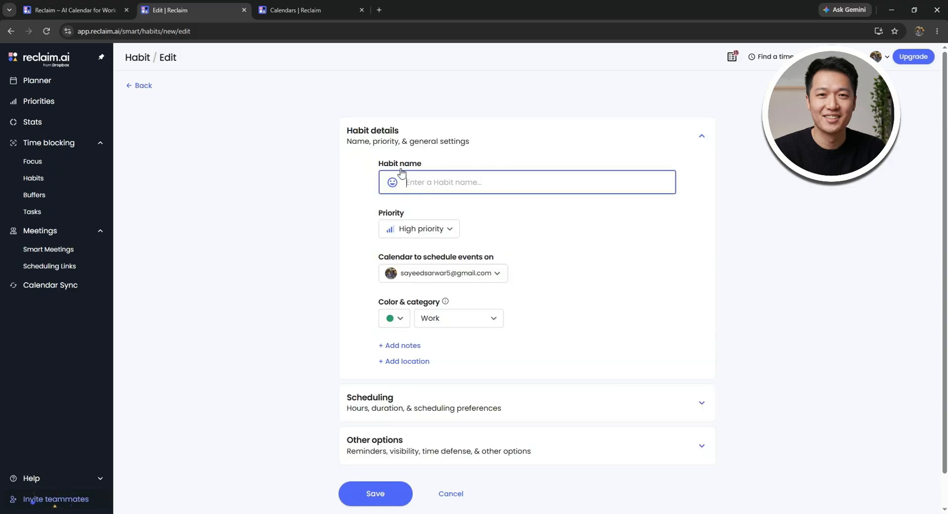
pyautogui.scroll(-1, 404, 218)
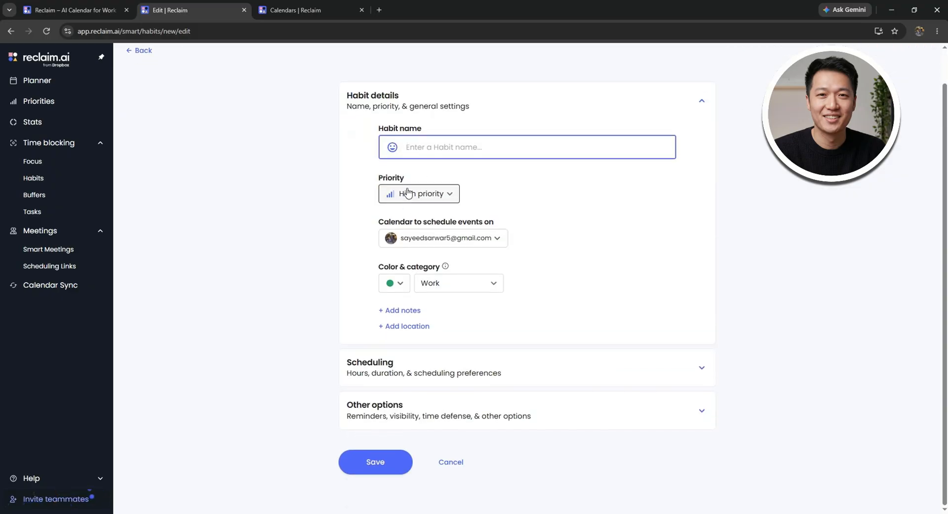
pyautogui.click(420, 204)
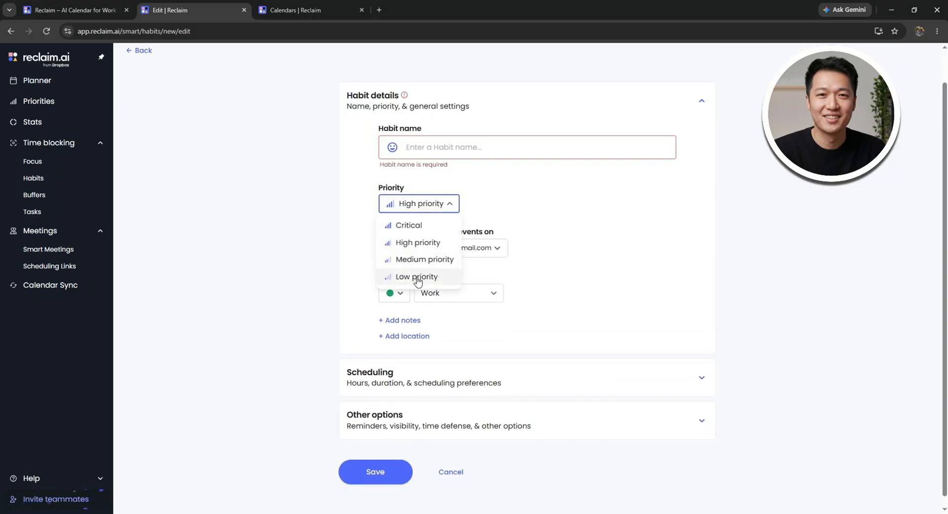
pyautogui.click(529, 205)
pyautogui.scroll(-1, 494, 217)
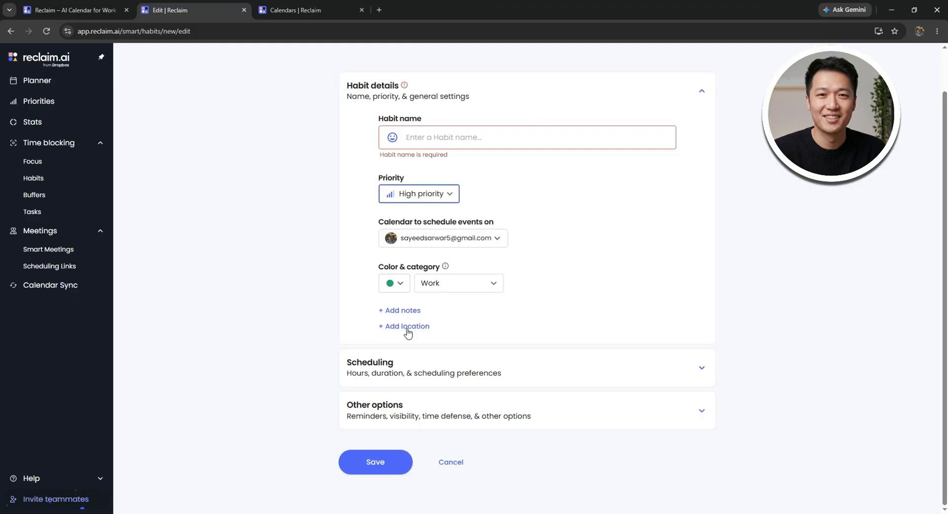
# Expand the new habit's scheduling settings and review its hours, repeat, ideal days, ideal time and duration.
pyautogui.click(588, 368)
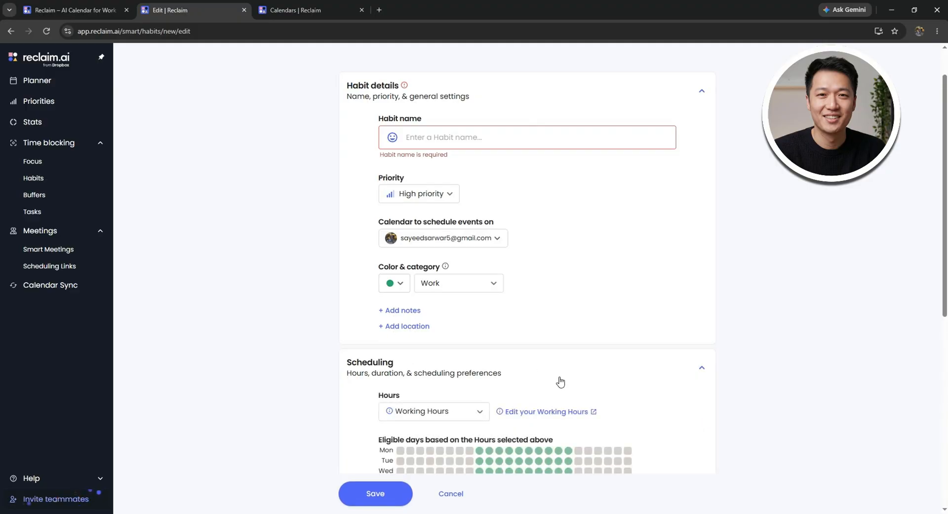
pyautogui.scroll(-5, 554, 366)
pyautogui.scroll(-1, 518, 247)
pyautogui.scroll(2, 510, 205)
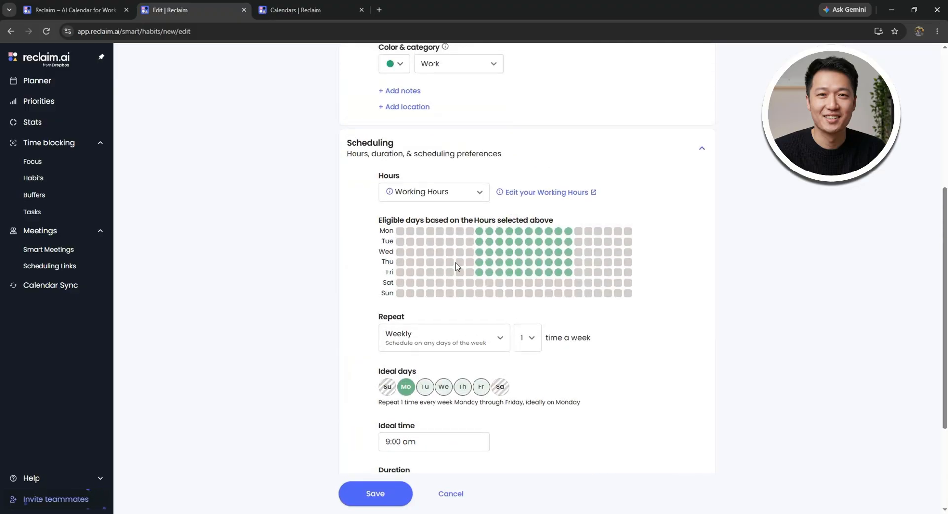
pyautogui.scroll(-3, 474, 254)
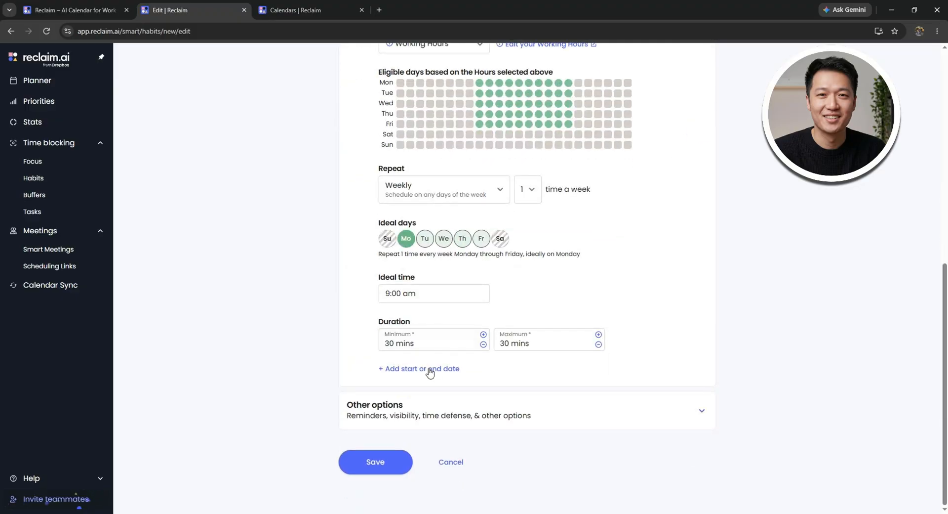
# Review the new habit's reminder, unscheduled handling, visibility and time defense options, and cancel creating the habit.
pyautogui.click(388, 409)
pyautogui.scroll(-3, 434, 348)
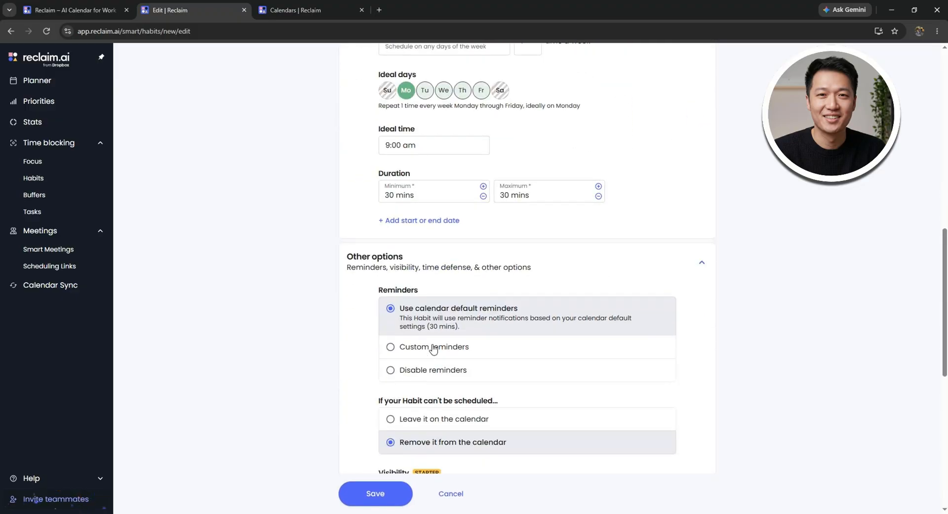
pyautogui.scroll(-2, 454, 324)
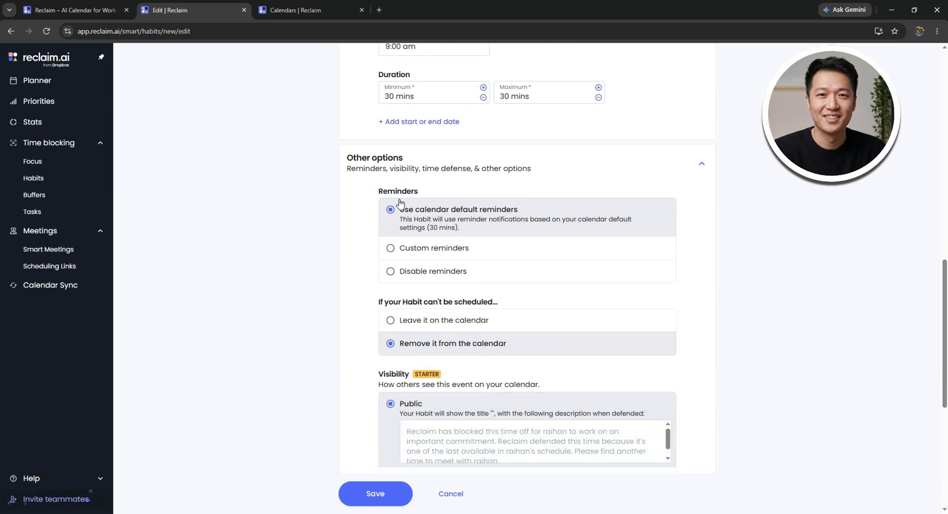
pyautogui.scroll(-1, 417, 270)
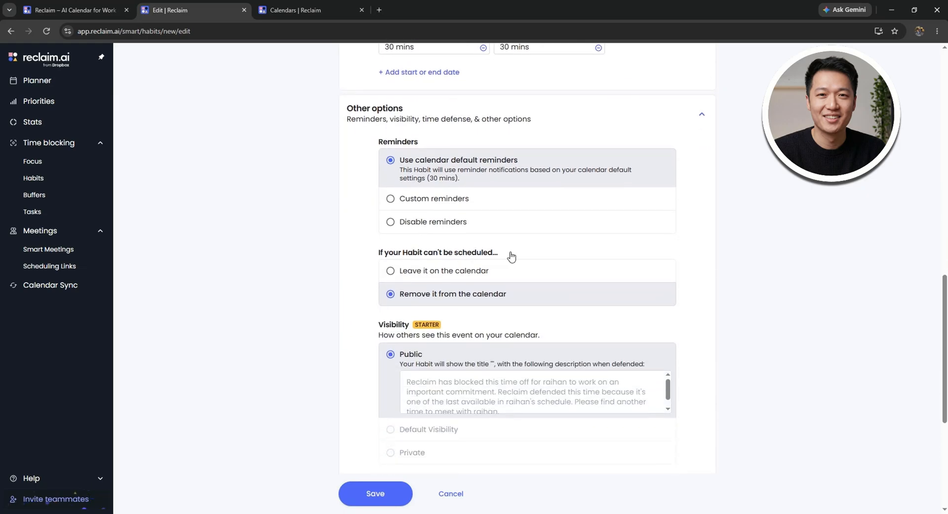
pyautogui.scroll(-1, 510, 262)
pyautogui.scroll(-2, 460, 276)
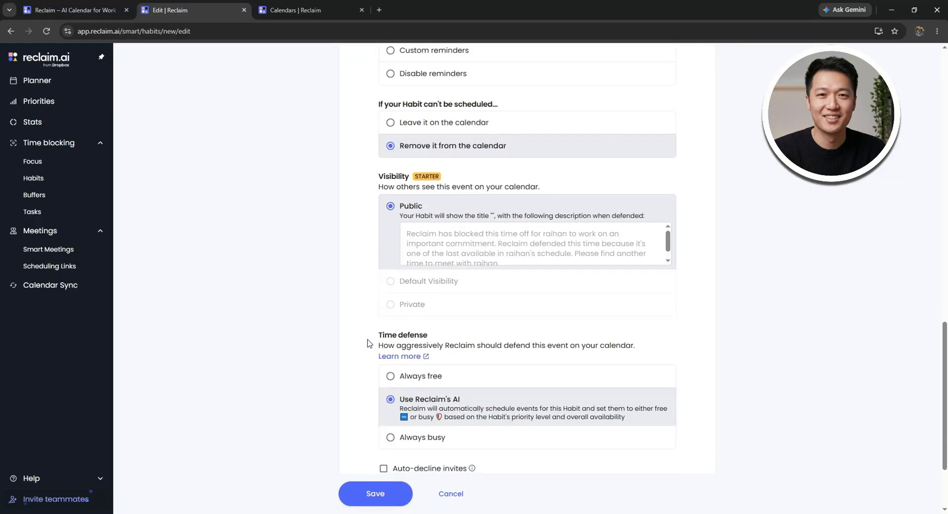
pyautogui.scroll(2, 451, 358)
pyautogui.scroll(-4, 451, 358)
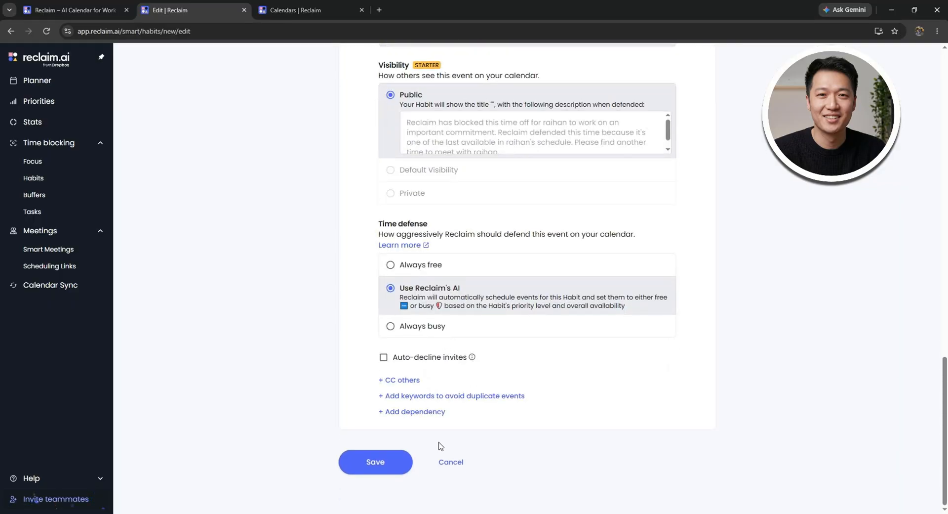
pyautogui.click(464, 462)
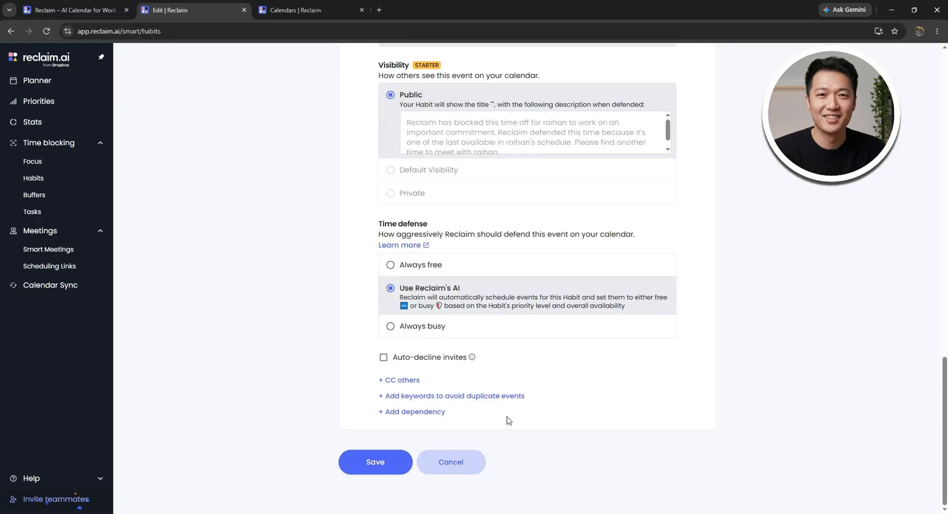
pyautogui.scroll(8, 522, 362)
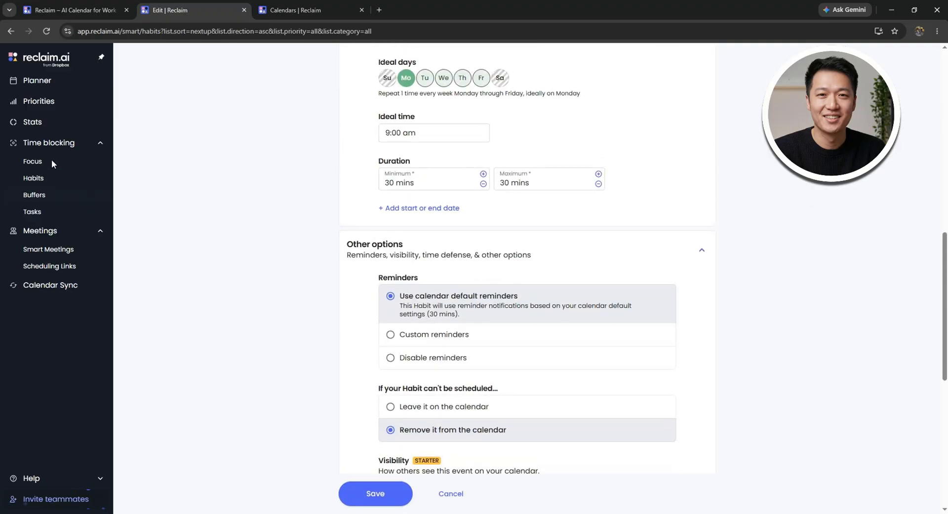